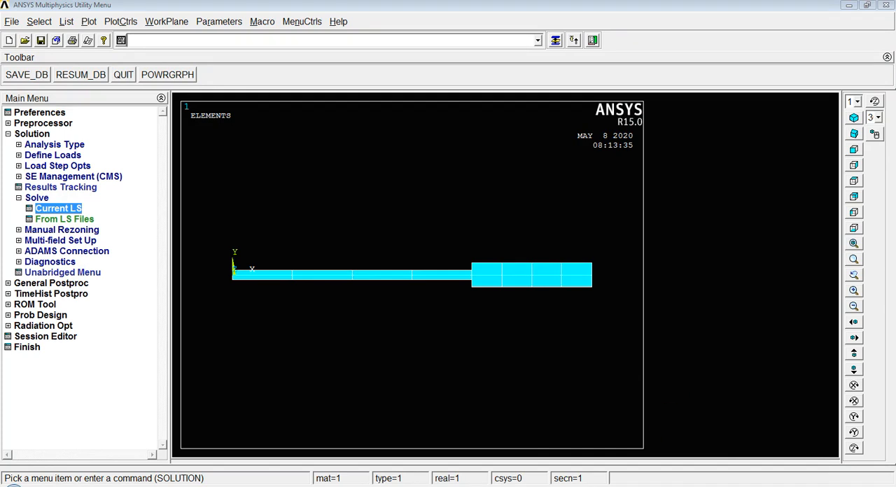
Step: Review the "Using element table" exercise in the Word document, then return to ANSYS
{"action": "key", "text": "alt+Tab"}
{"action": "scroll", "coordinate": [462, 336], "scroll_direction": "up", "scroll_amount": 6}
{"action": "scroll", "coordinate": [302, 210], "scroll_direction": "up", "scroll_amount": 3, "text": "ctrl"}
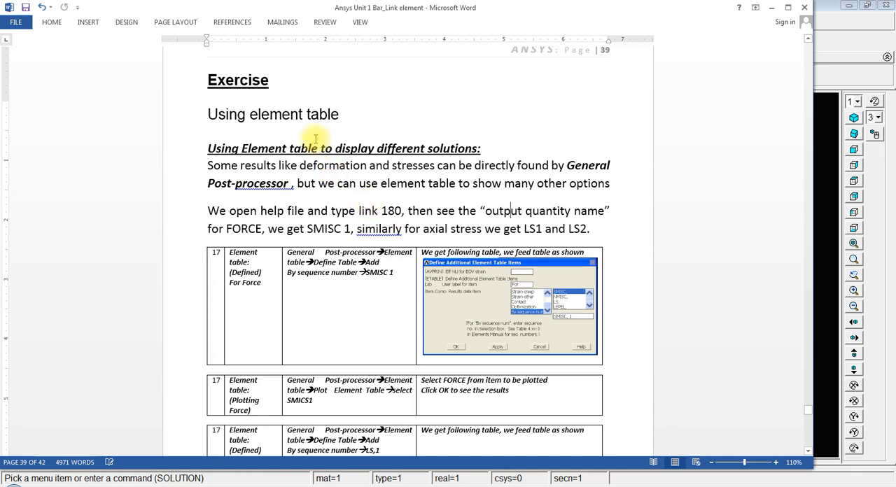
{"action": "scroll", "coordinate": [317, 139], "scroll_direction": "up", "scroll_amount": 1}
{"action": "left_click_drag", "start_coordinate": [207, 145], "coordinate": [339, 142]}
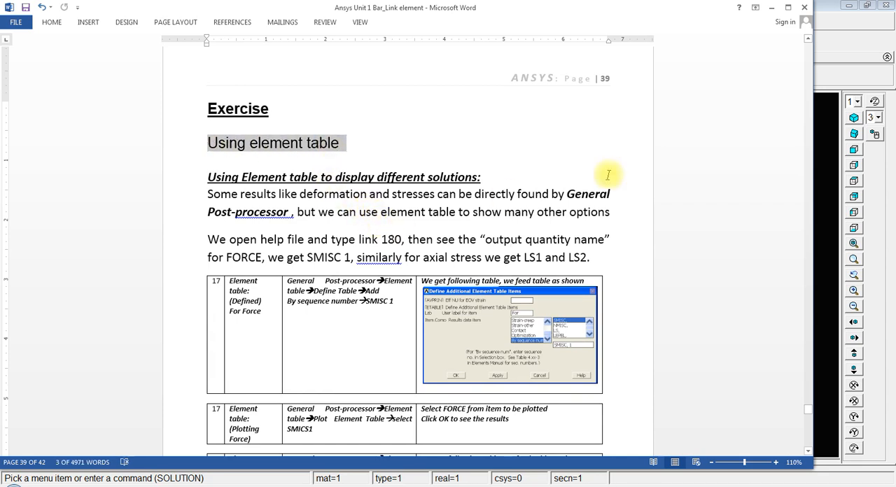
{"action": "left_click", "coordinate": [770, 7]}
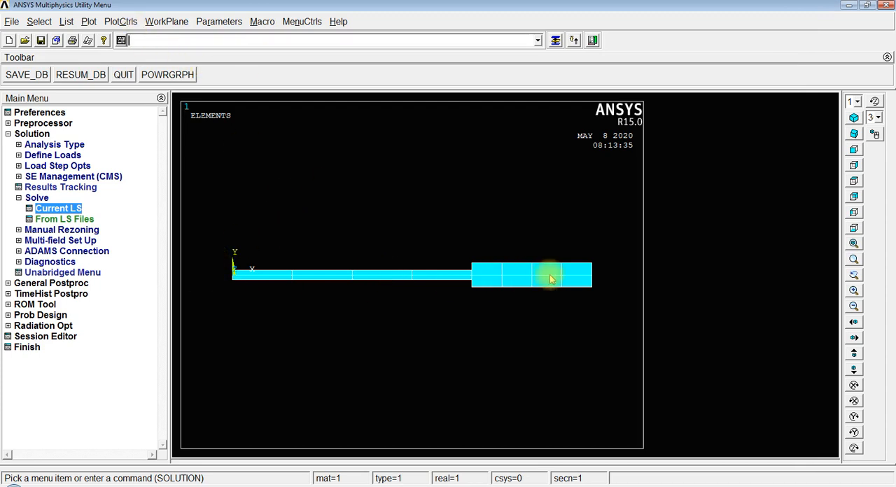
Step: Display all boundary condition and reaction symbols on the element plot
{"action": "left_click", "coordinate": [129, 24]}
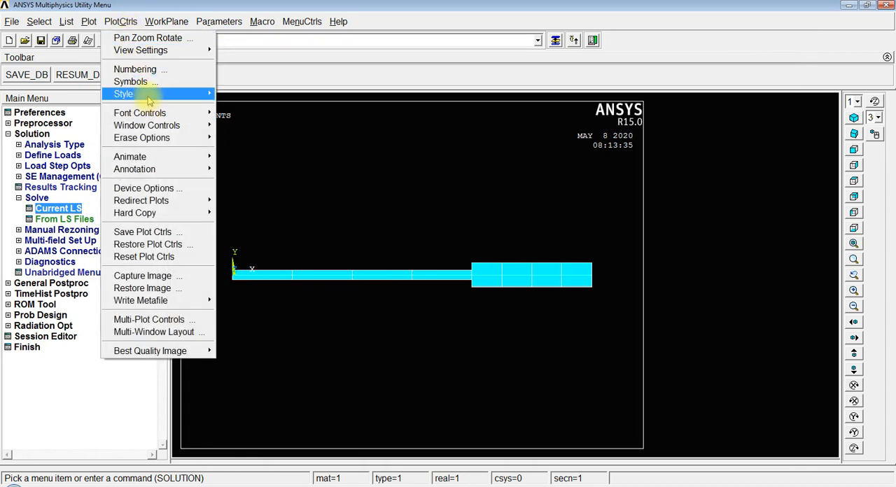
{"action": "left_click", "coordinate": [130, 82]}
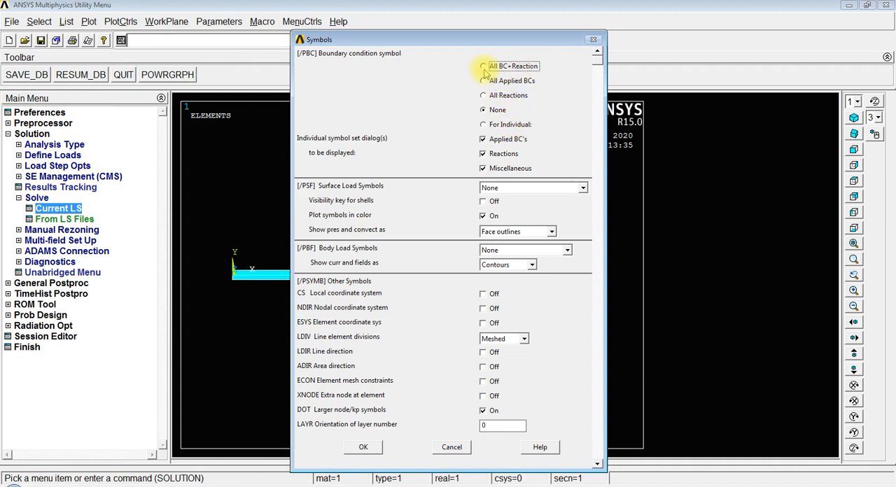
{"action": "left_click", "coordinate": [378, 447]}
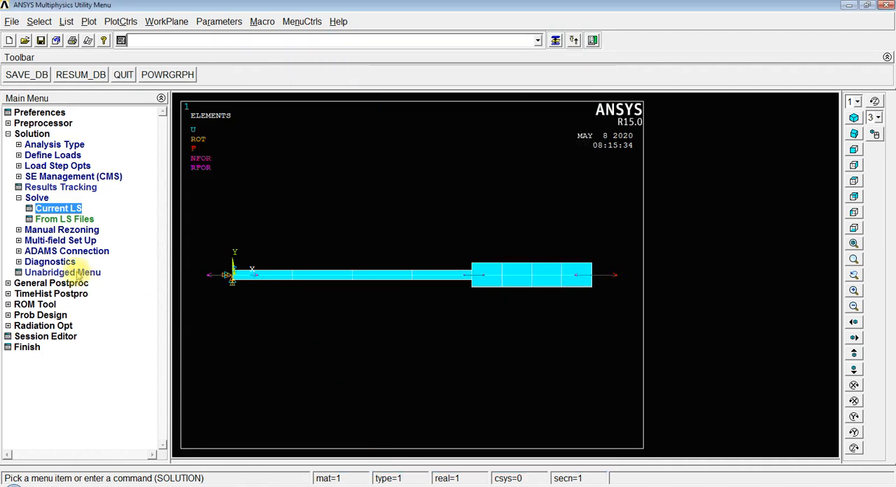
Step: In the general postprocessor, define an element table item by sequence number as SMISC, 1
{"action": "left_click", "coordinate": [11, 134]}
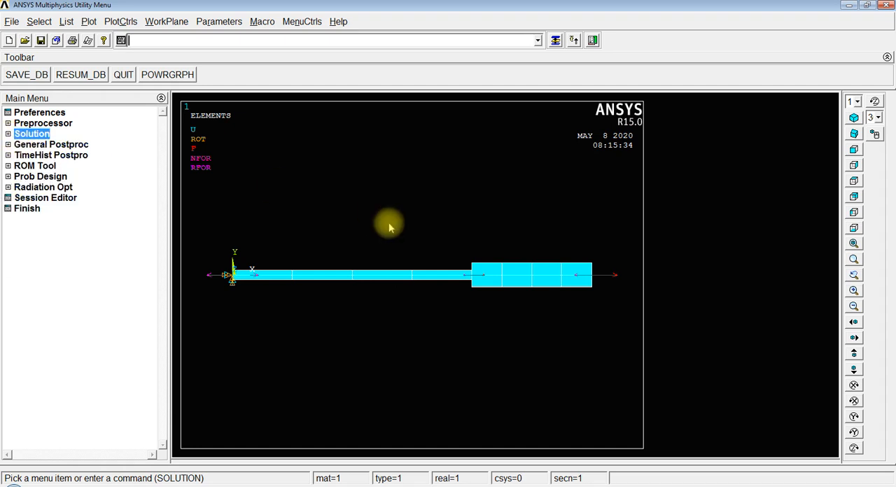
{"action": "left_click", "coordinate": [8, 144]}
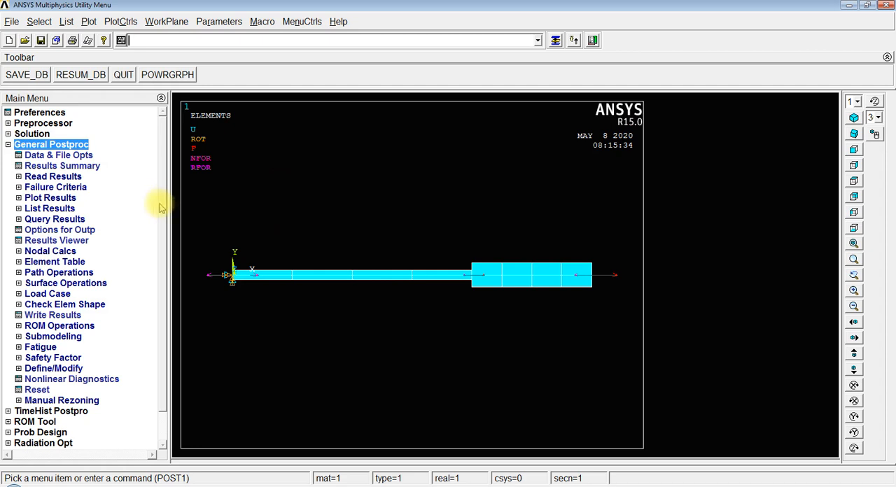
{"action": "left_click", "coordinate": [43, 263]}
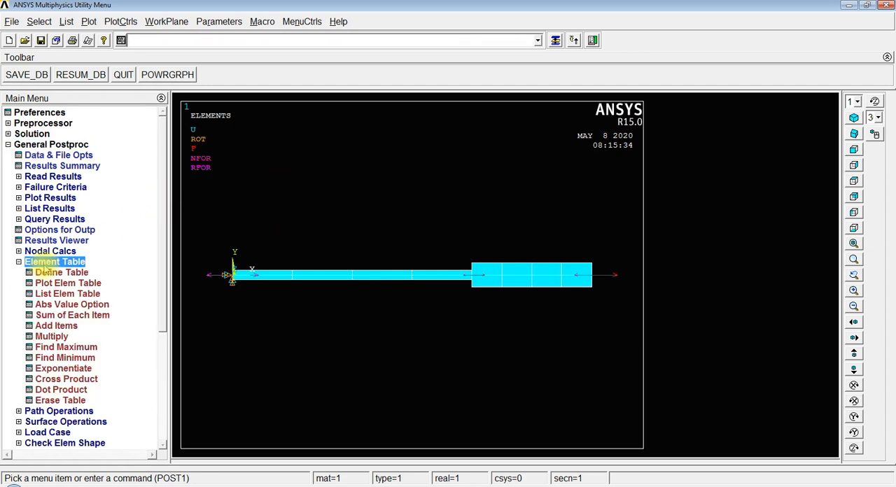
{"action": "scroll", "coordinate": [164, 265], "scroll_direction": "down", "scroll_amount": 2}
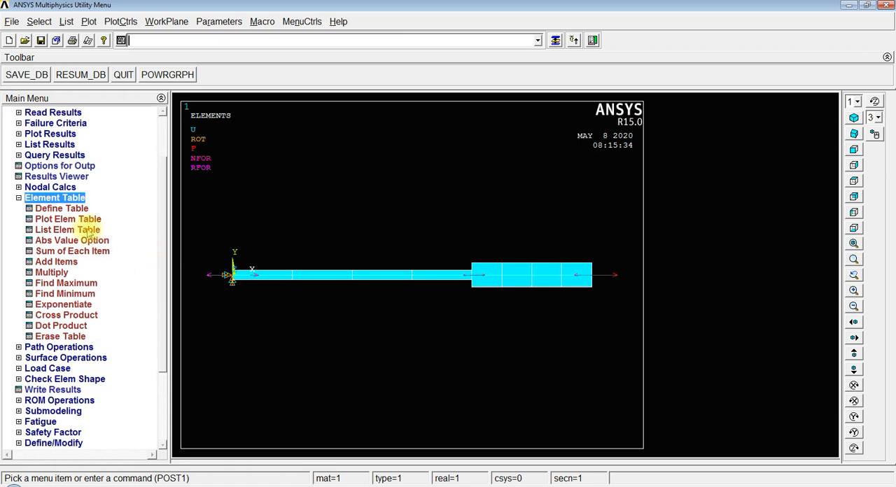
{"action": "left_click", "coordinate": [63, 208]}
{"action": "left_click_drag", "start_coordinate": [245, 70], "coordinate": [521, 48]}
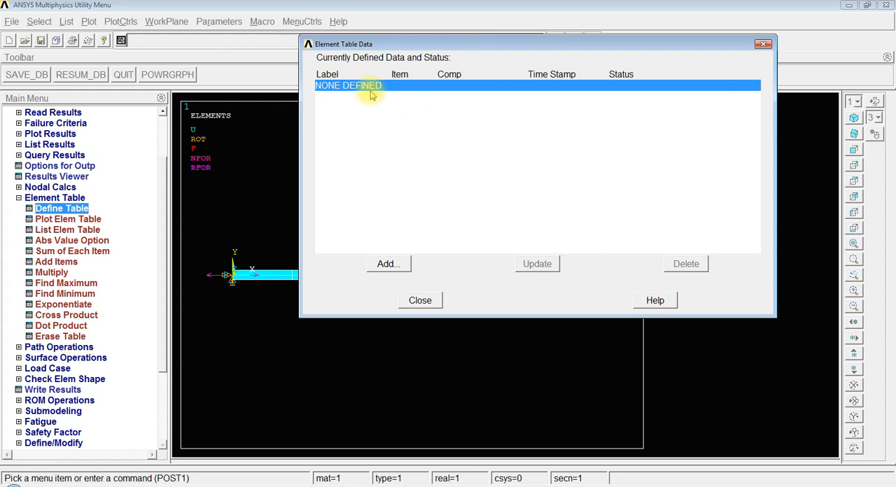
{"action": "left_click", "coordinate": [387, 265]}
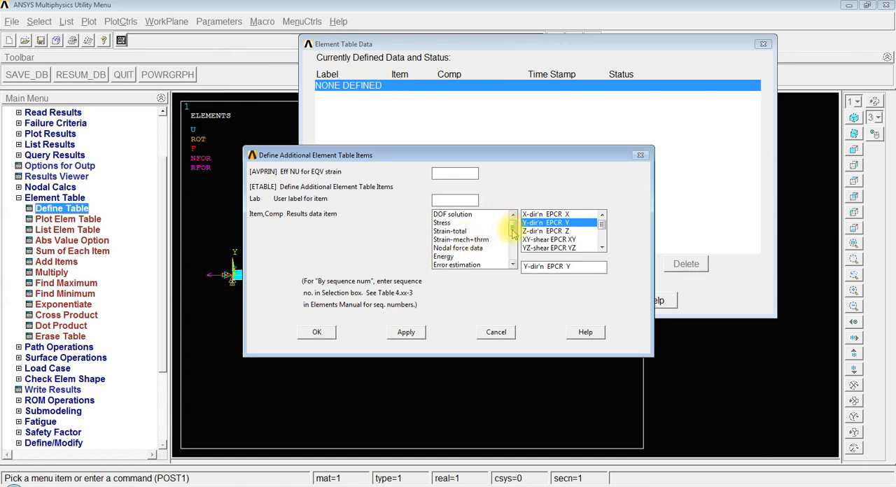
{"action": "left_click_drag", "start_coordinate": [512, 230], "coordinate": [512, 256]}
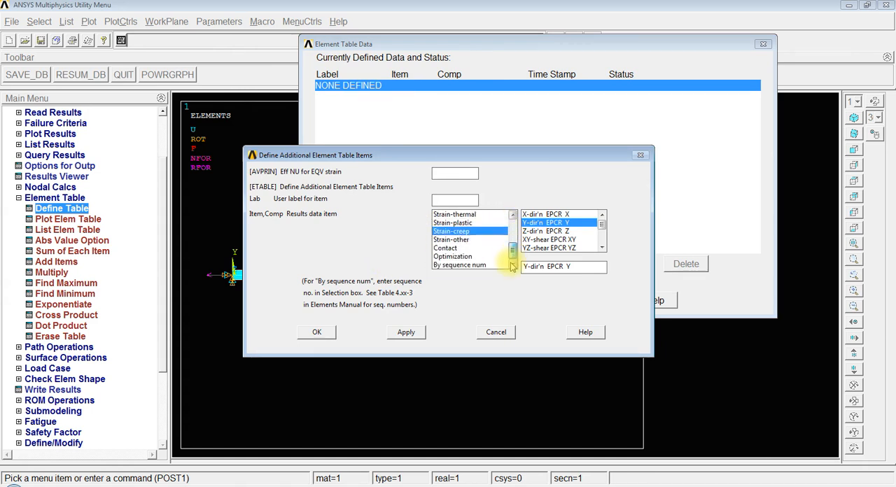
{"action": "left_click", "coordinate": [462, 265]}
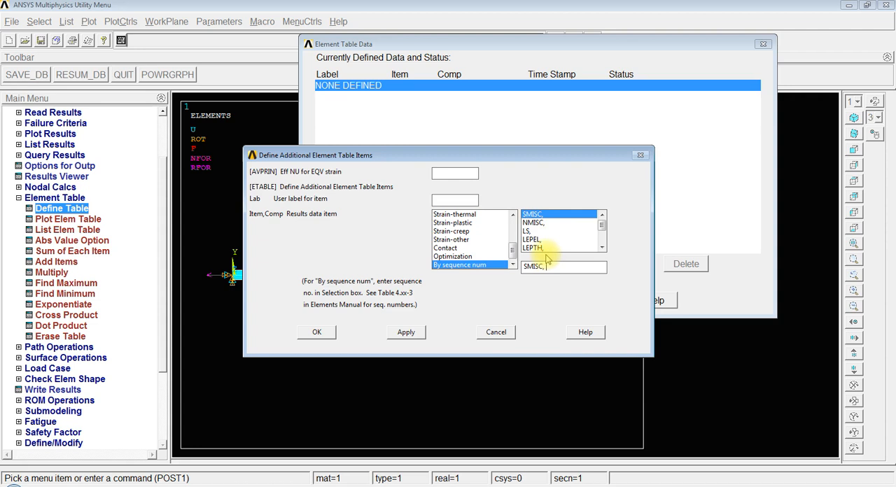
{"action": "type", "text": "1"}
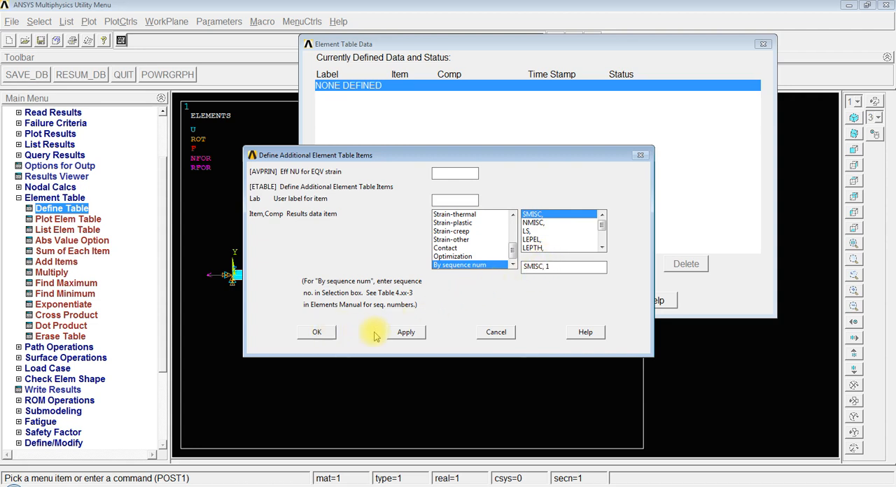
{"action": "left_click", "coordinate": [401, 336]}
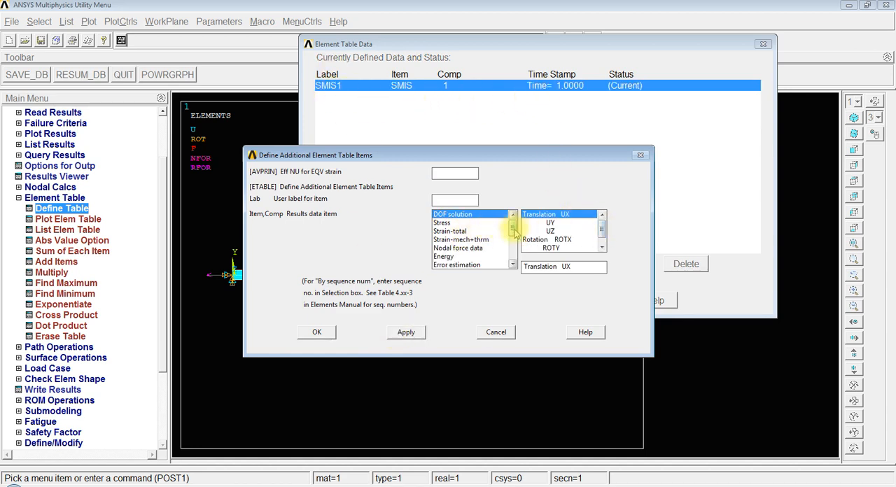
Step: Define a second element table item by sequence number as LS, 1 and finish adding items
{"action": "left_click_drag", "start_coordinate": [512, 226], "coordinate": [516, 266]}
{"action": "left_click", "coordinate": [478, 267]}
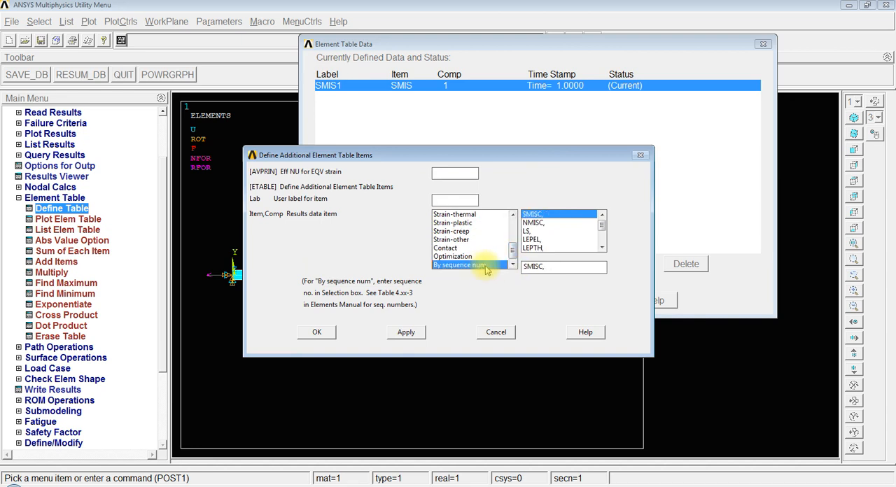
{"action": "left_click", "coordinate": [529, 234]}
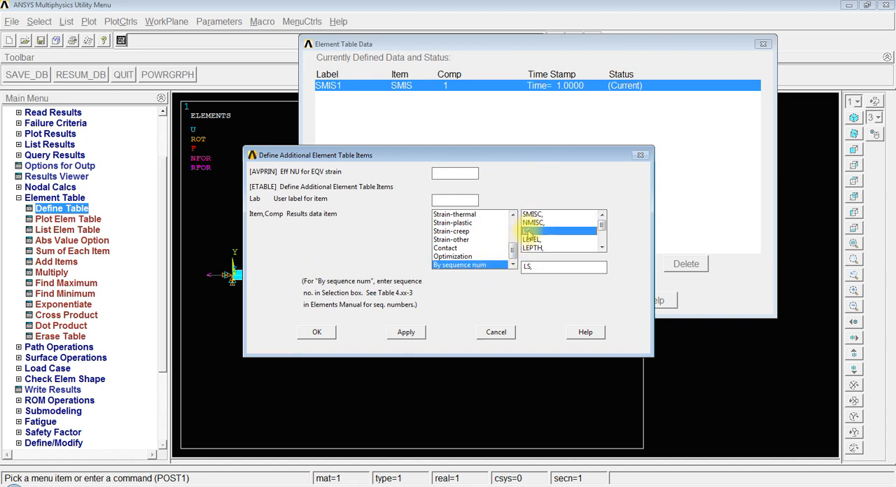
{"action": "left_click", "coordinate": [537, 268]}
{"action": "type", "text": "1"}
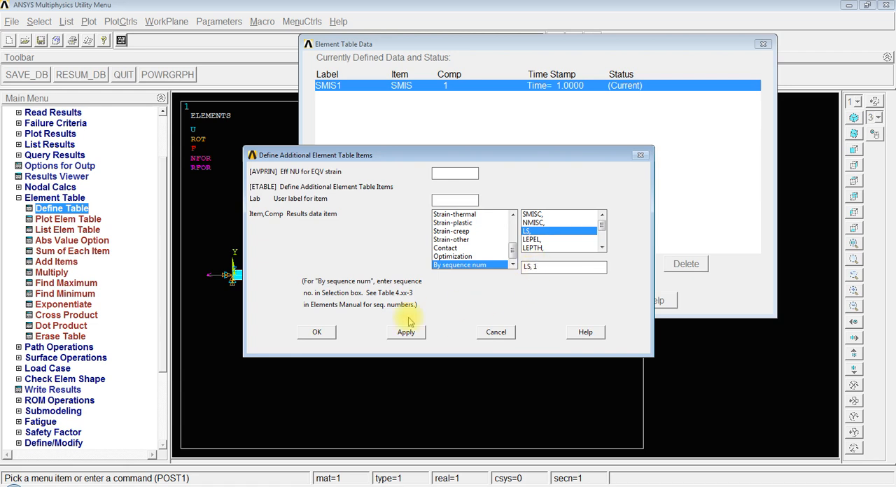
{"action": "left_click", "coordinate": [319, 333]}
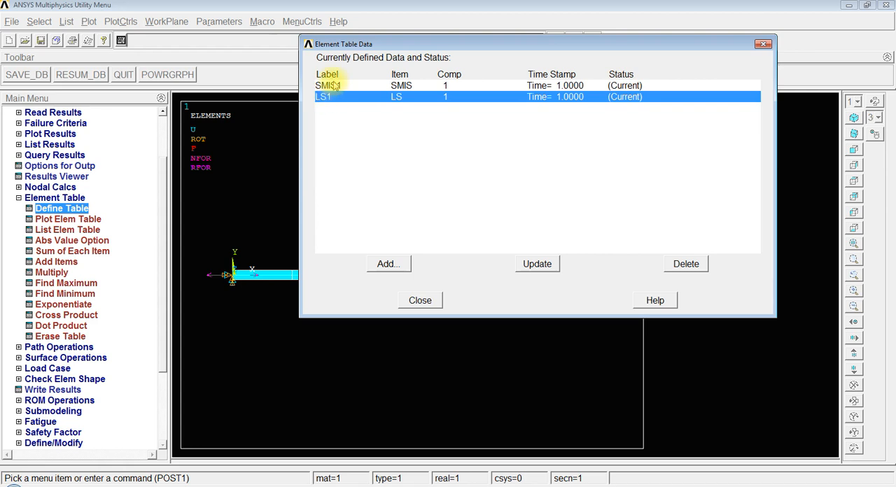
Step: Close the help viewer left open on BEAM188 and the Element Table Data dialog
{"action": "left_click_drag", "start_coordinate": [462, 45], "coordinate": [454, 82]}
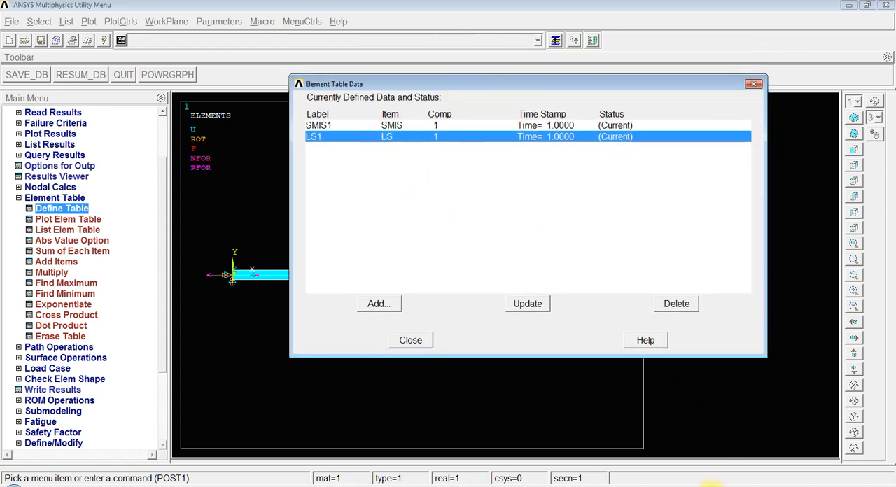
{"action": "left_click", "coordinate": [697, 476]}
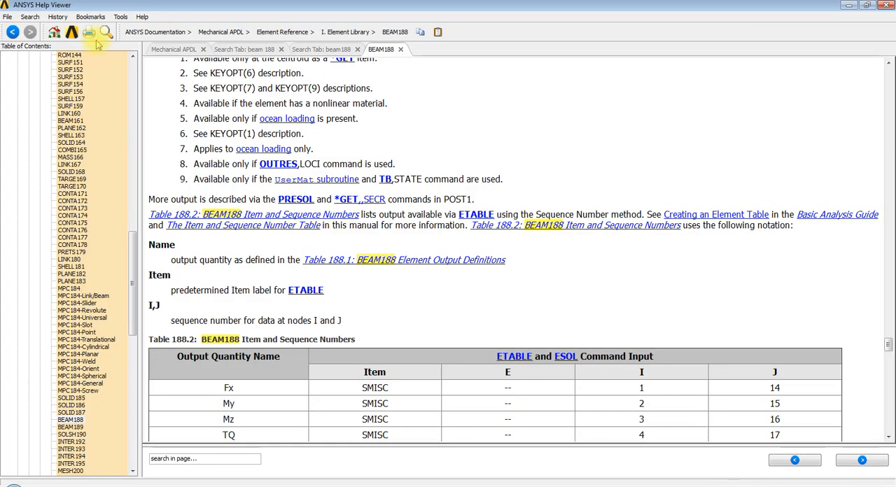
{"action": "left_click", "coordinate": [886, 6]}
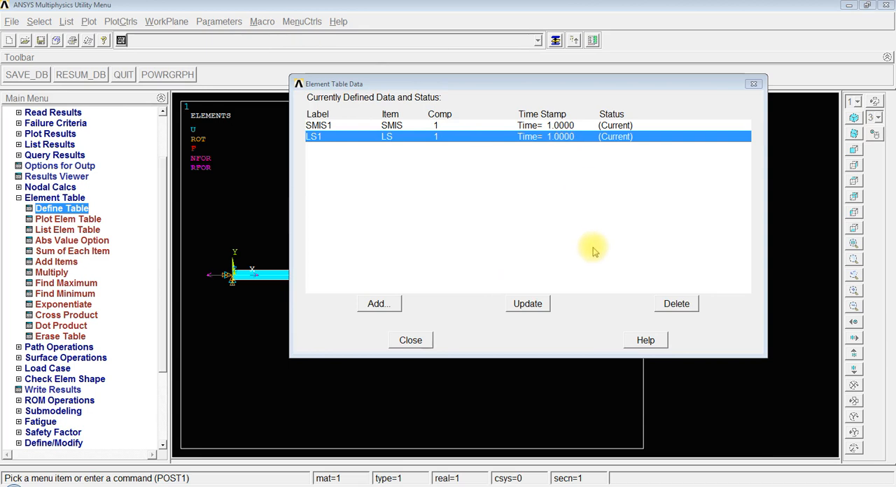
{"action": "left_click", "coordinate": [410, 340]}
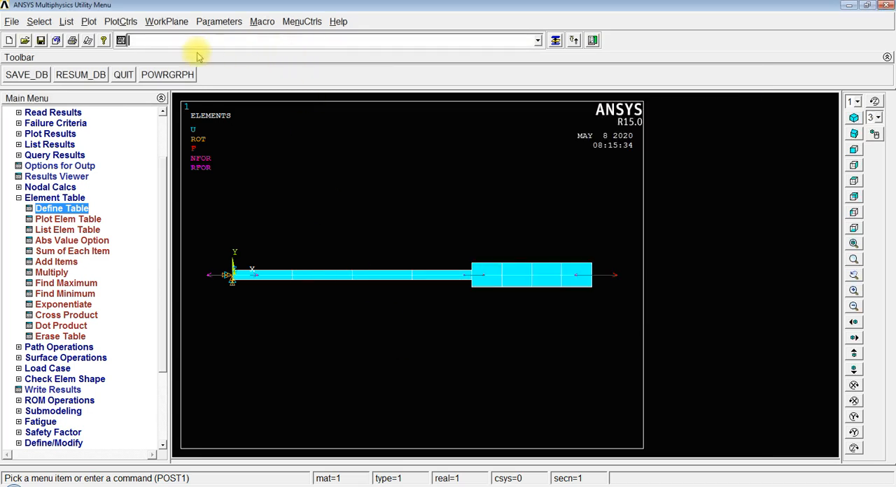
Step: Search the ANSYS help documentation for beam188 and open the BEAM188 element reference page
{"action": "left_click", "coordinate": [103, 40]}
{"action": "left_click", "coordinate": [72, 32]}
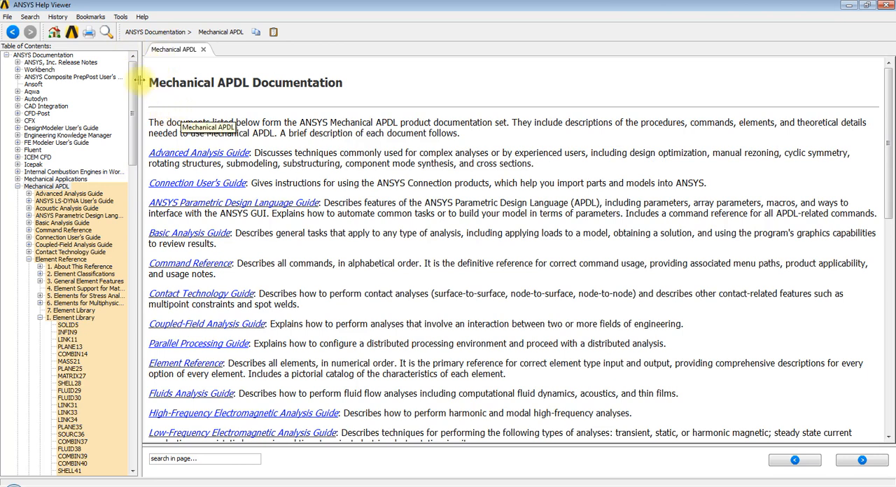
{"action": "left_click", "coordinate": [106, 32]}
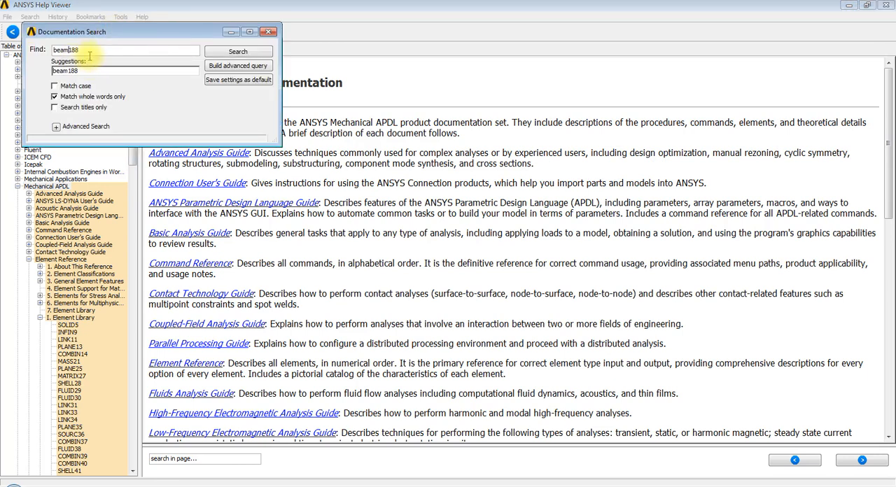
{"action": "left_click", "coordinate": [224, 53]}
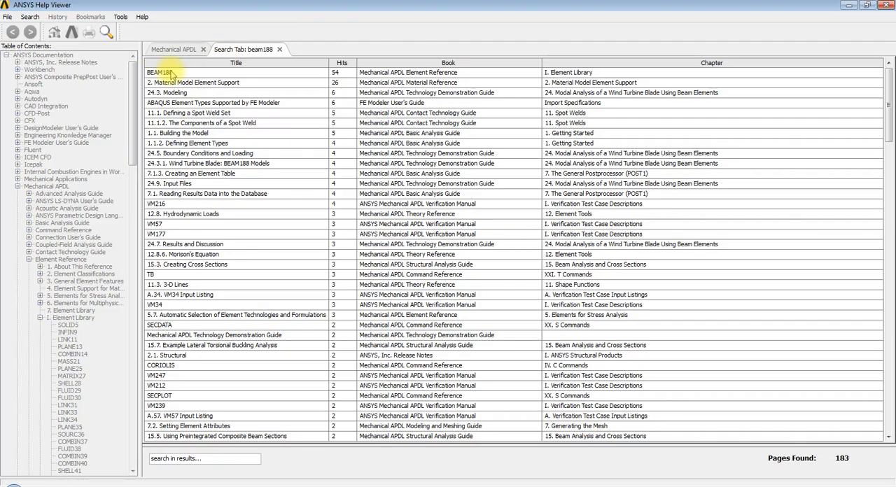
{"action": "double_click", "coordinate": [172, 74]}
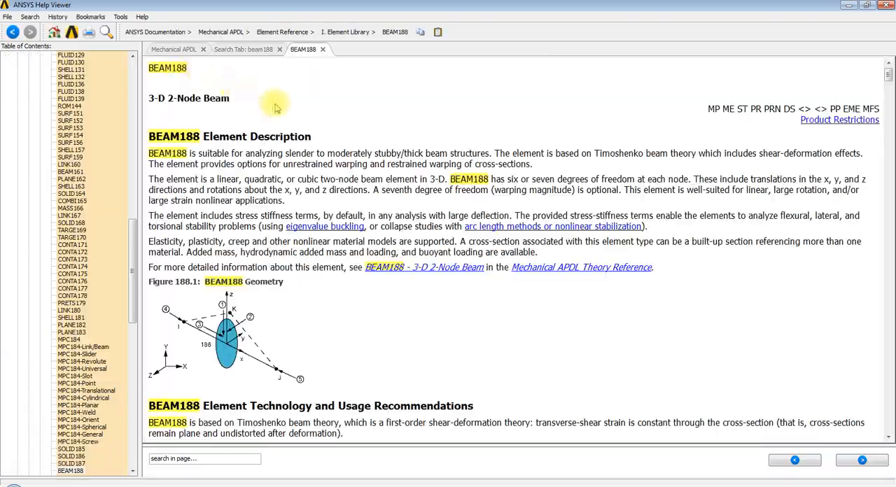
Step: Read through the BEAM188 help page to Table 188.2, Item and Sequence Numbers, in the output data section
{"action": "scroll", "coordinate": [372, 180], "scroll_direction": "down", "scroll_amount": 20}
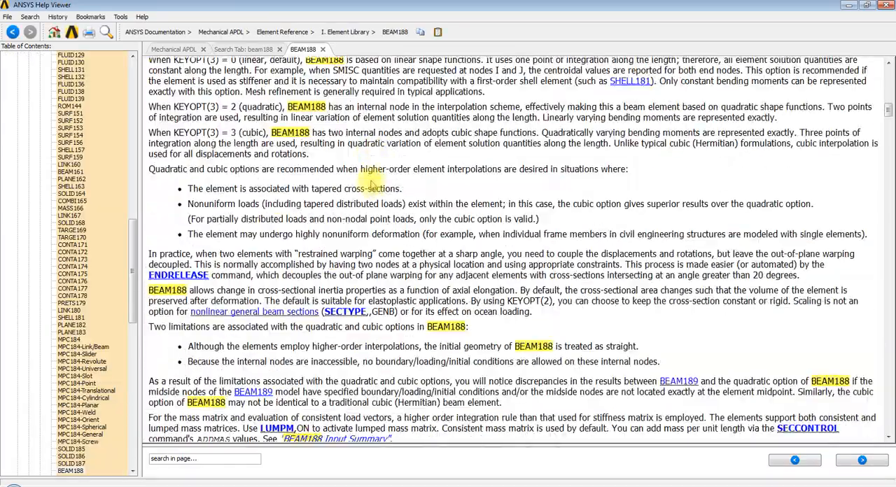
{"action": "scroll", "coordinate": [371, 179], "scroll_direction": "down", "scroll_amount": 20}
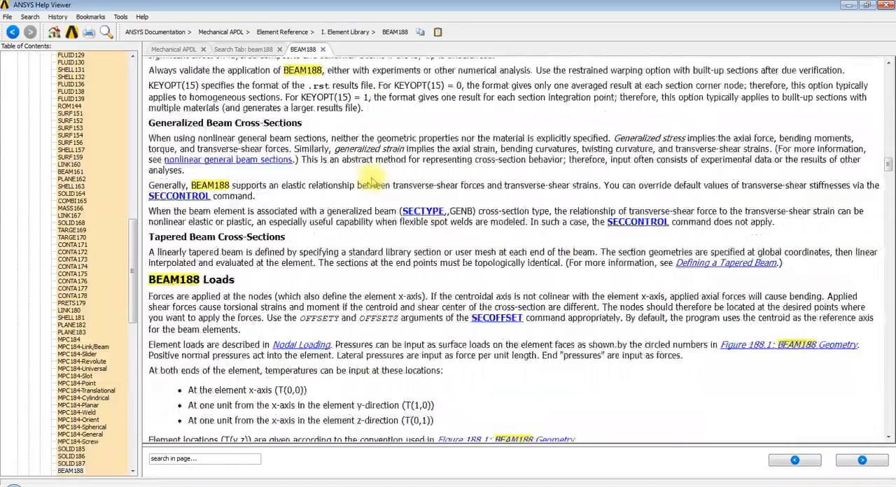
{"action": "scroll", "coordinate": [372, 175], "scroll_direction": "down", "scroll_amount": 20}
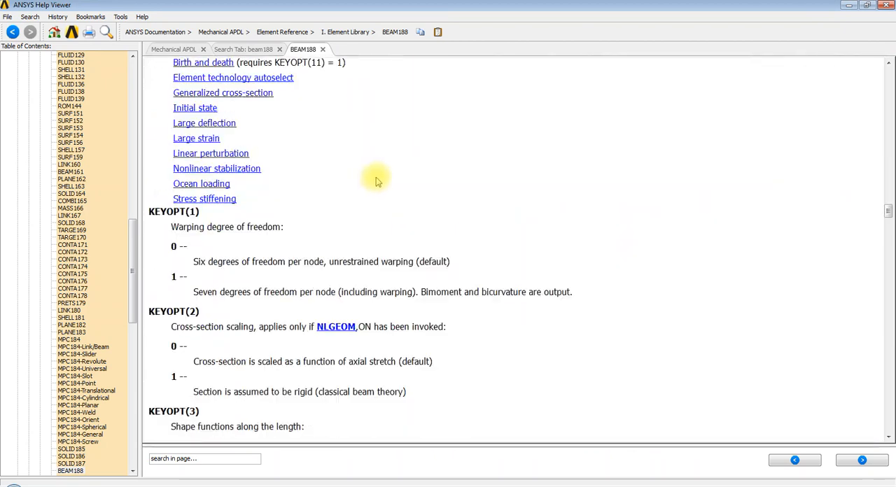
{"action": "scroll", "coordinate": [381, 179], "scroll_direction": "down", "scroll_amount": 6}
{"action": "scroll", "coordinate": [382, 175], "scroll_direction": "down", "scroll_amount": 8}
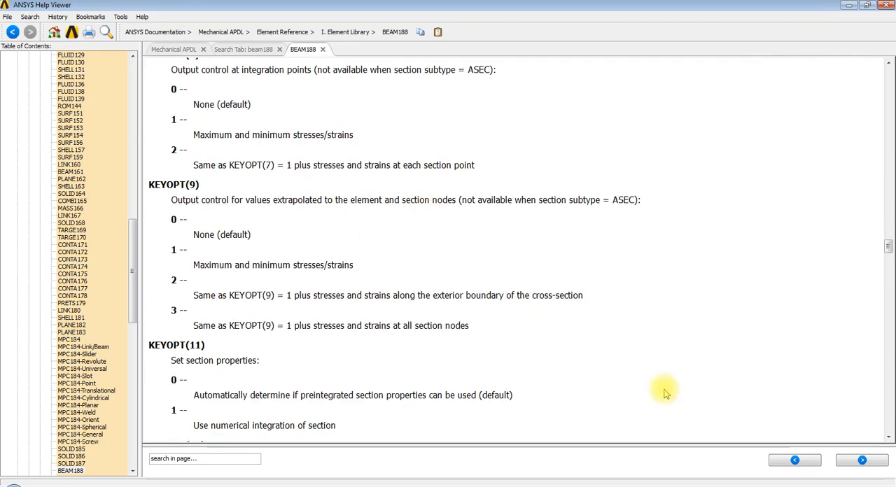
{"action": "left_click", "coordinate": [654, 486]}
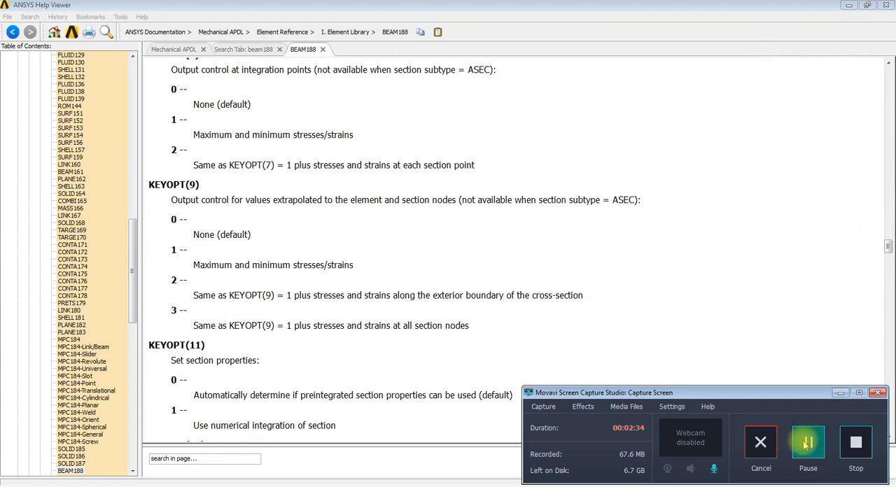
{"action": "left_click", "coordinate": [462, 346]}
{"action": "scroll", "coordinate": [464, 344], "scroll_direction": "down", "scroll_amount": 15}
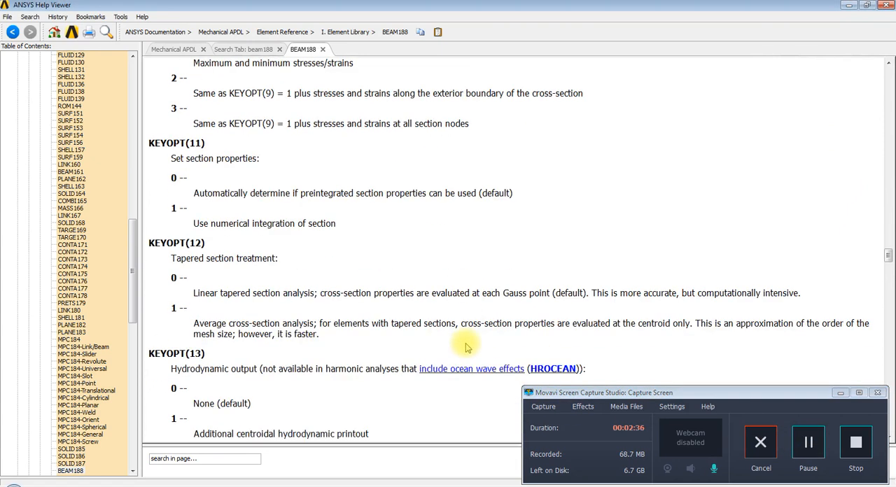
{"action": "scroll", "coordinate": [467, 348], "scroll_direction": "down", "scroll_amount": 4}
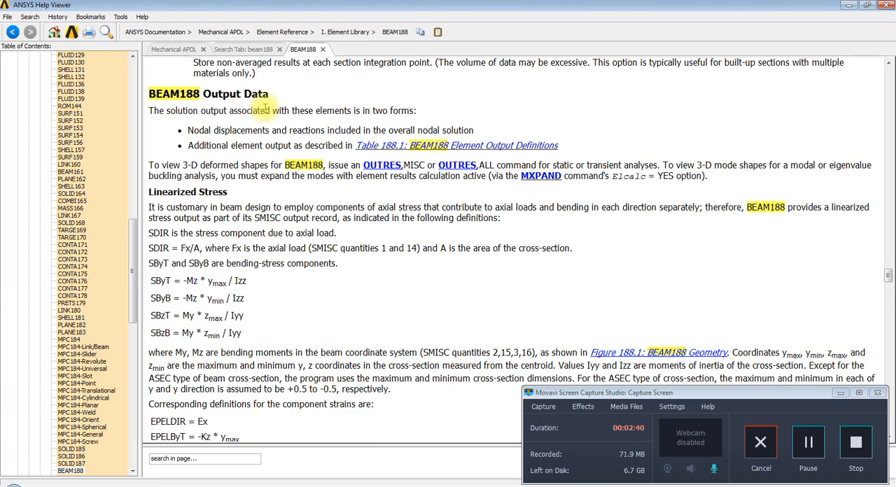
{"action": "scroll", "coordinate": [410, 254], "scroll_direction": "down", "scroll_amount": 8}
{"action": "scroll", "coordinate": [413, 258], "scroll_direction": "down", "scroll_amount": 7}
{"action": "scroll", "coordinate": [413, 257], "scroll_direction": "down", "scroll_amount": 17}
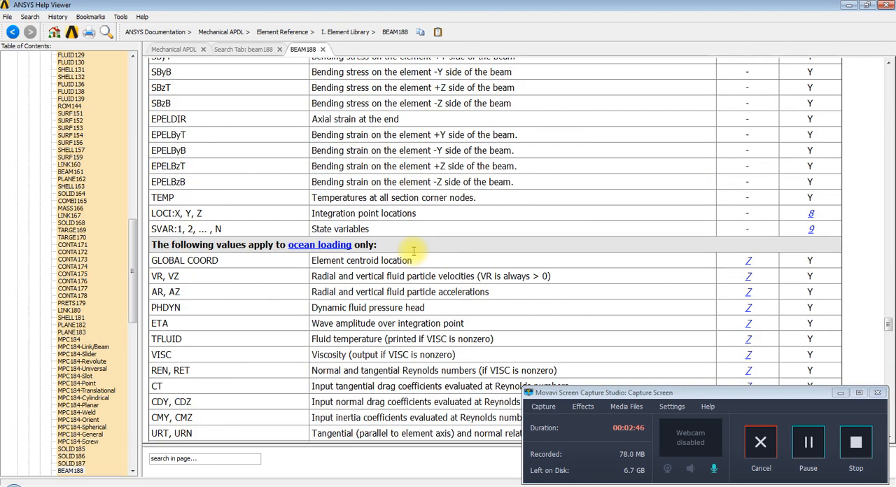
{"action": "scroll", "coordinate": [413, 255], "scroll_direction": "down", "scroll_amount": 19}
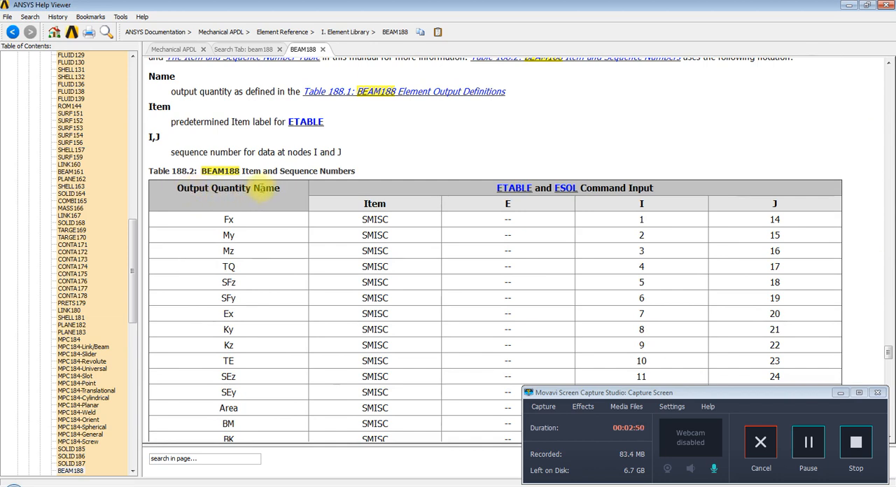
{"action": "scroll", "coordinate": [316, 221], "scroll_direction": "down", "scroll_amount": 1}
{"action": "scroll", "coordinate": [316, 221], "scroll_direction": "down", "scroll_amount": 1}
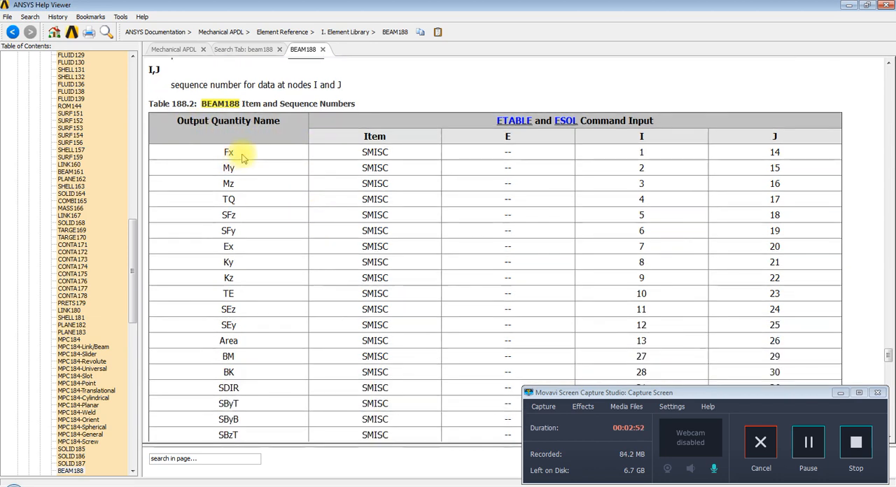
Step: Examine Table 188.2 for the SMISC sequence numbers of the forces and moments at node I, and the LS item for stresses
{"action": "left_click_drag", "start_coordinate": [365, 151], "coordinate": [389, 156]}
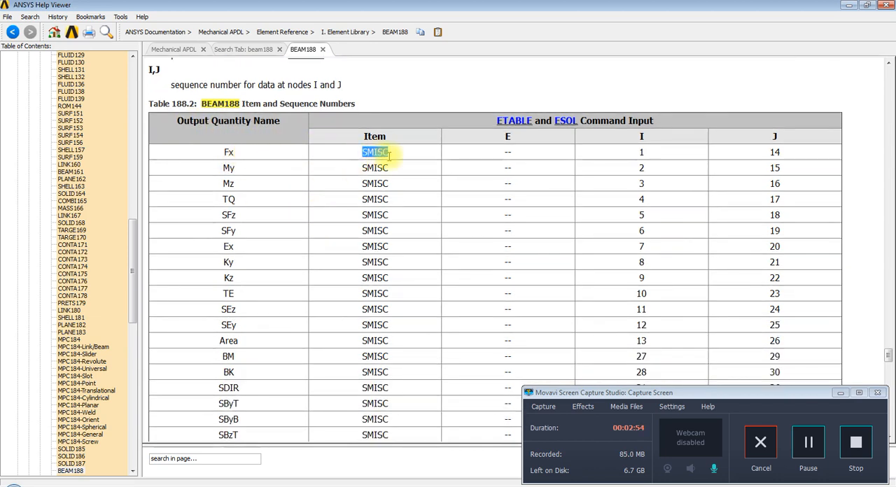
{"action": "left_click_drag", "start_coordinate": [230, 168], "coordinate": [235, 169]}
{"action": "left_click_drag", "start_coordinate": [363, 169], "coordinate": [390, 169]}
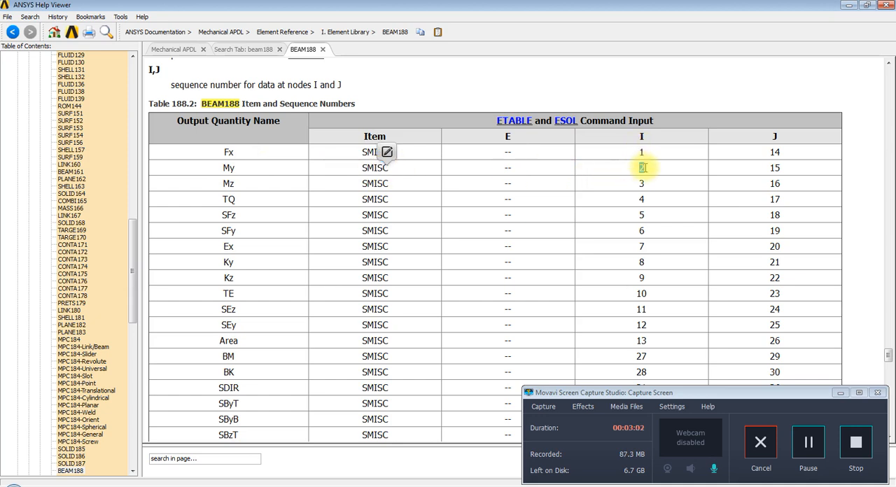
{"action": "left_click_drag", "start_coordinate": [638, 168], "coordinate": [645, 168]}
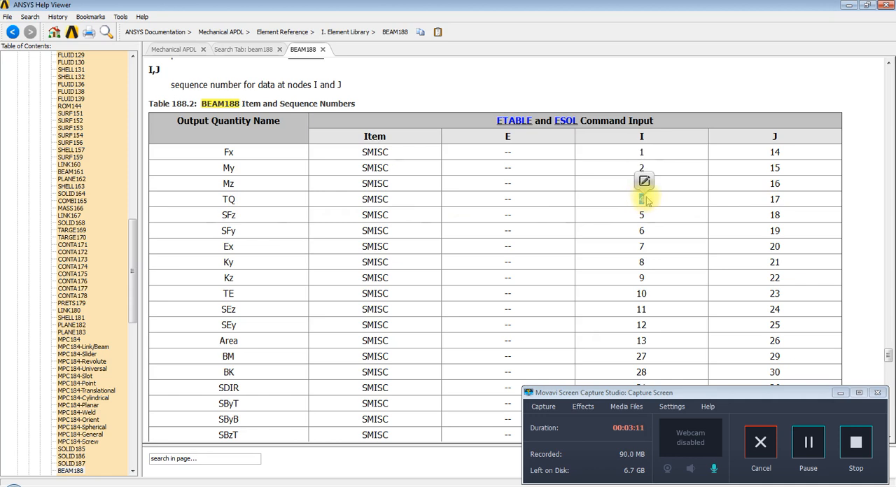
{"action": "left_click", "coordinate": [652, 155]}
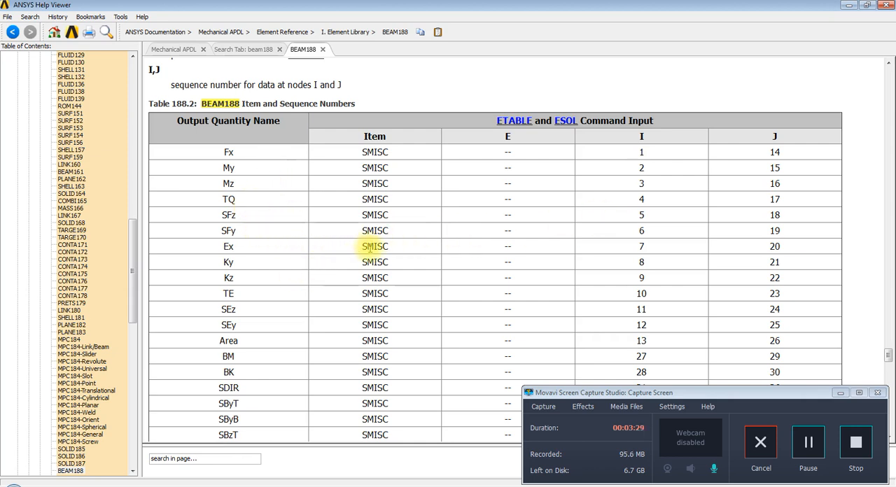
{"action": "scroll", "coordinate": [371, 249], "scroll_direction": "down", "scroll_amount": 7}
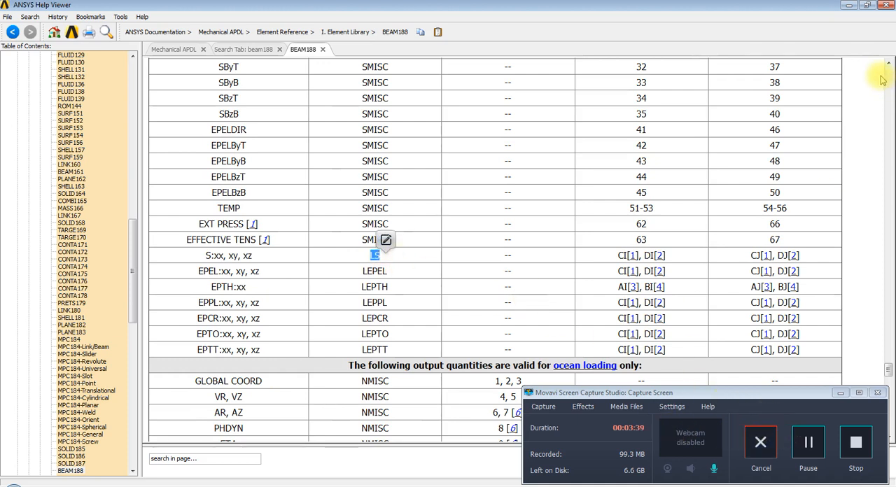
Step: Put away the help viewer and documentation search, and review the currently defined element table items
{"action": "left_click", "coordinate": [849, 7]}
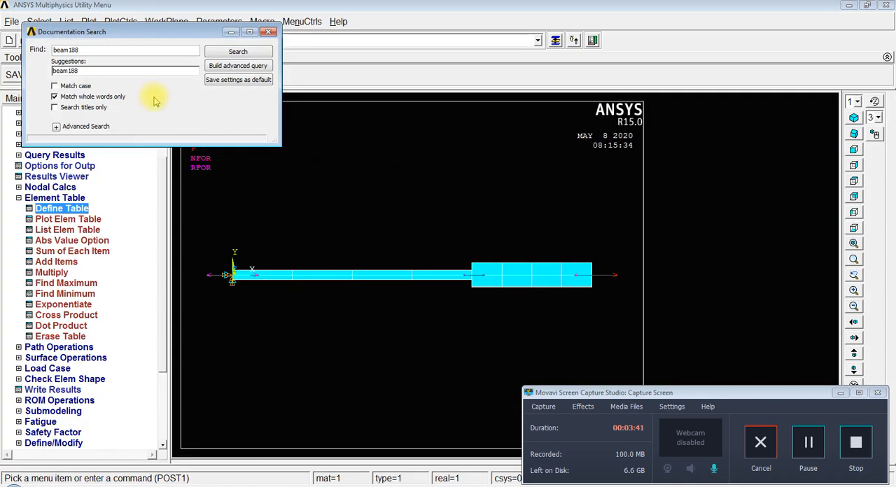
{"action": "left_click", "coordinate": [268, 32]}
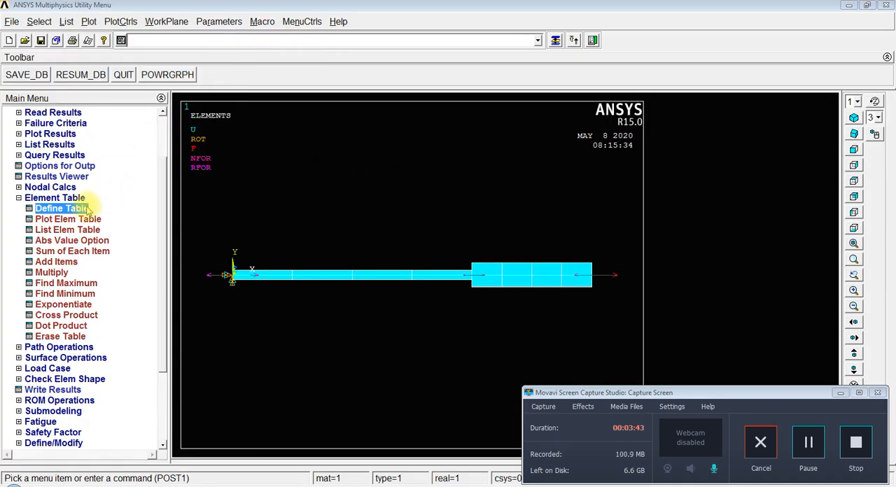
{"action": "left_click", "coordinate": [85, 209]}
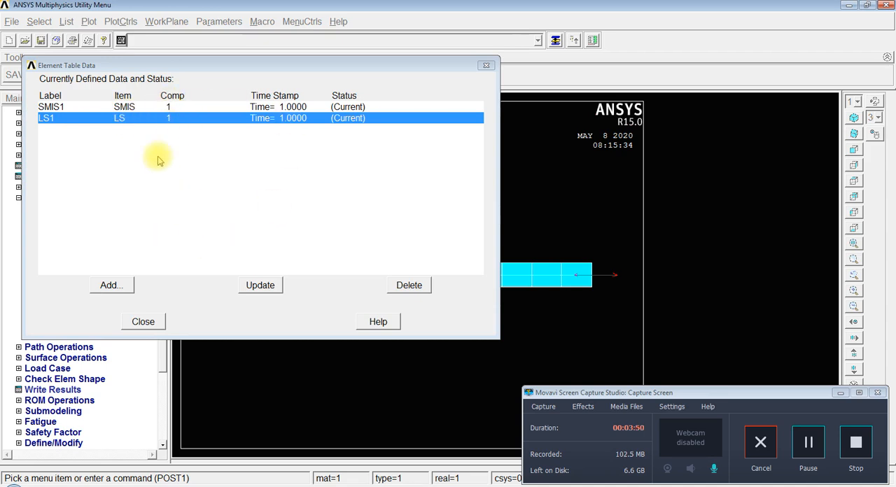
{"action": "left_click", "coordinate": [145, 324]}
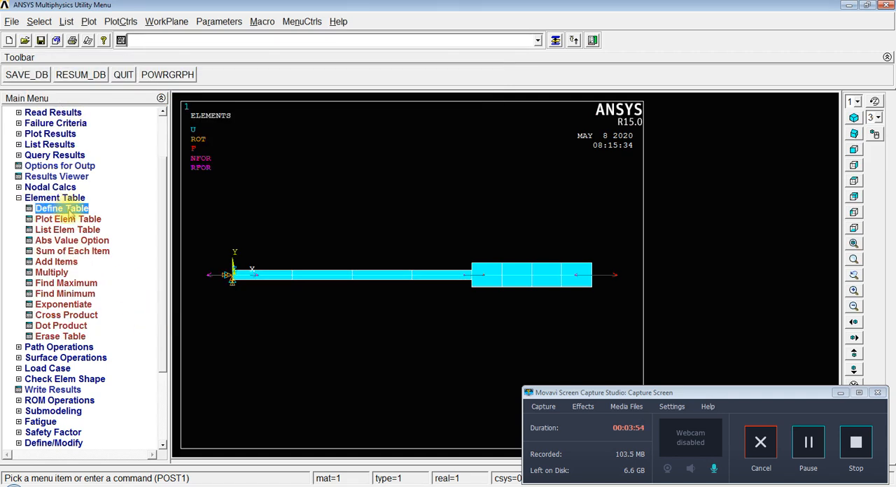
Step: List the element table data for LS1, examine the stress value of each element, and close the listing
{"action": "scroll", "coordinate": [159, 241], "scroll_direction": "down", "scroll_amount": 2}
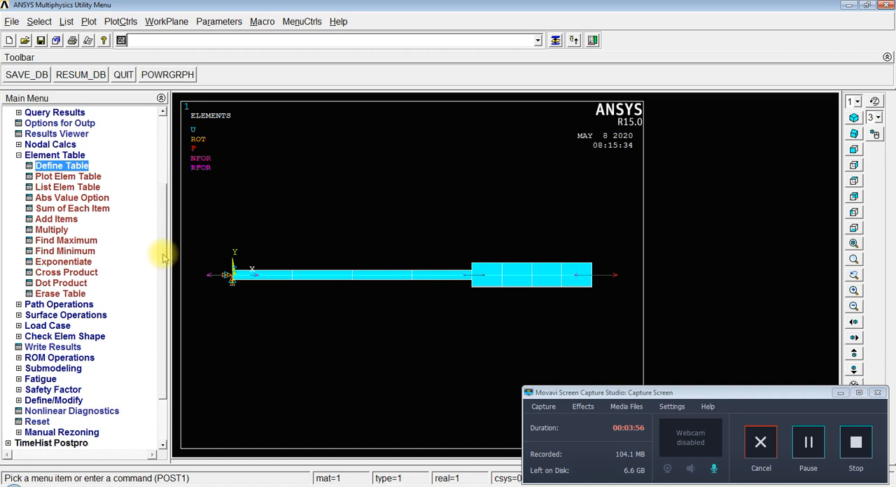
{"action": "left_click", "coordinate": [63, 187]}
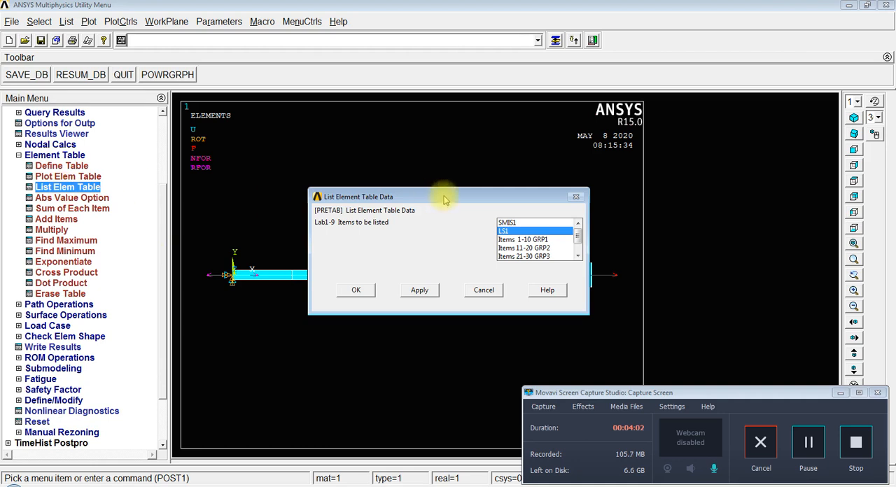
{"action": "left_click", "coordinate": [416, 235]}
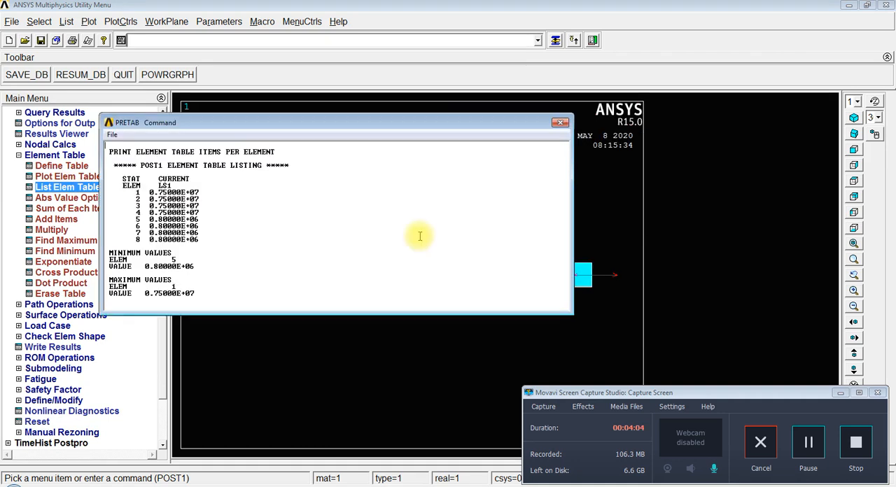
{"action": "left_click_drag", "start_coordinate": [266, 124], "coordinate": [364, 105]}
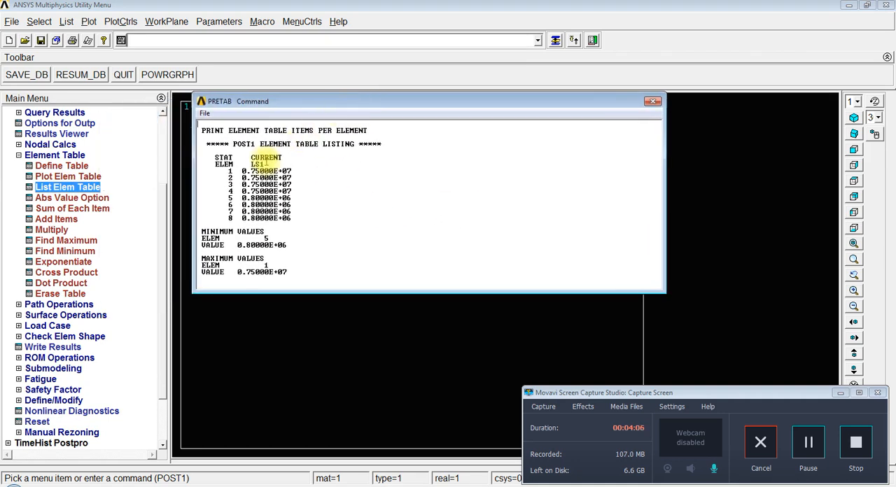
{"action": "left_click_drag", "start_coordinate": [245, 171], "coordinate": [294, 220]}
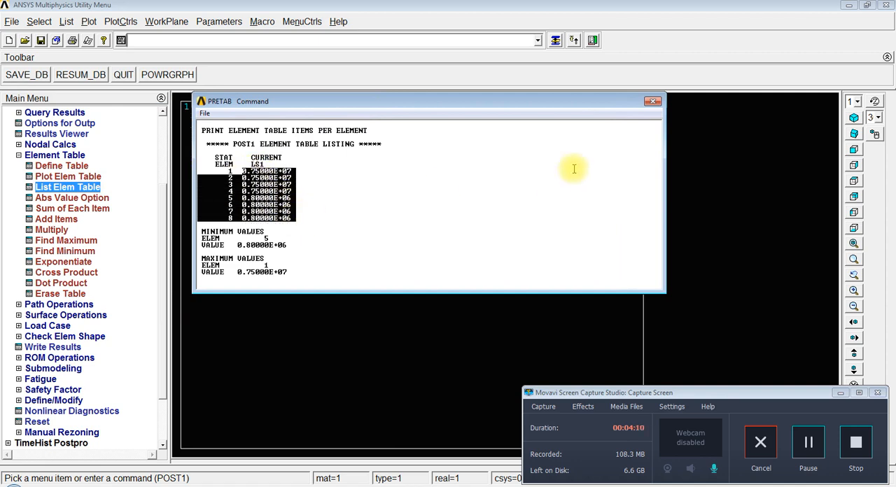
{"action": "left_click", "coordinate": [652, 101]}
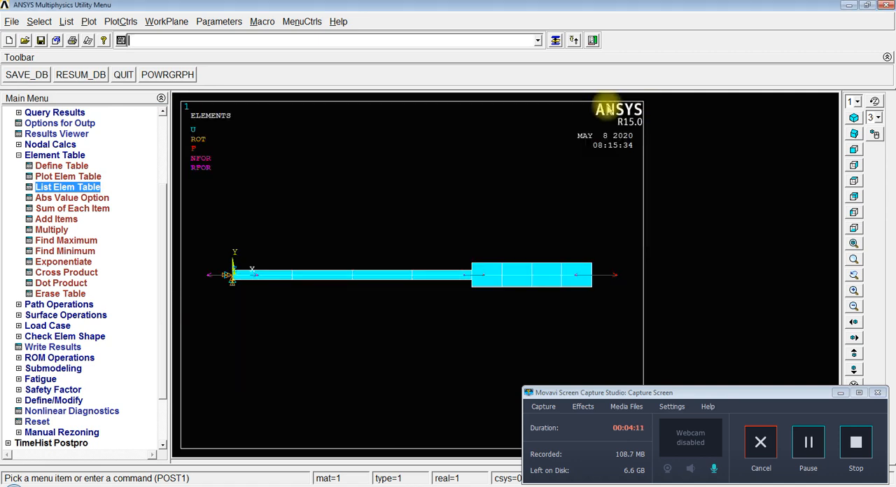
Step: List the element table data for SMIS1, examine the axial force value of each element, and close the listing
{"action": "left_click", "coordinate": [70, 187]}
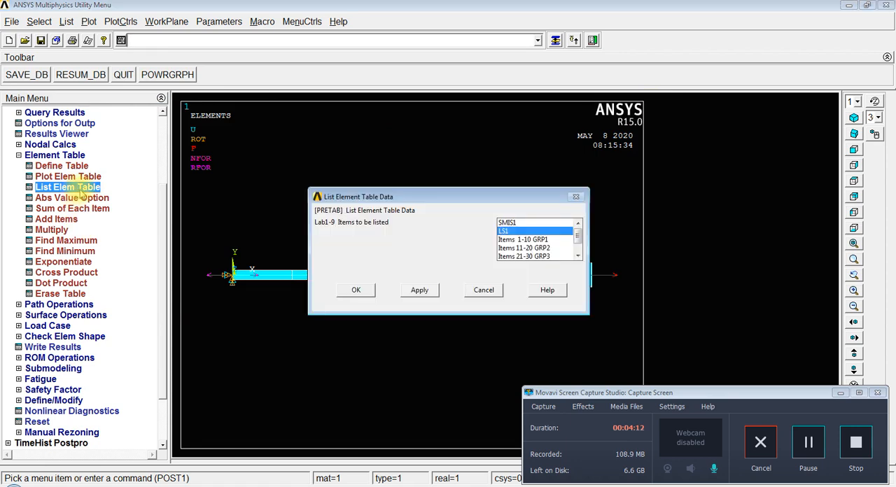
{"action": "left_click", "coordinate": [509, 222]}
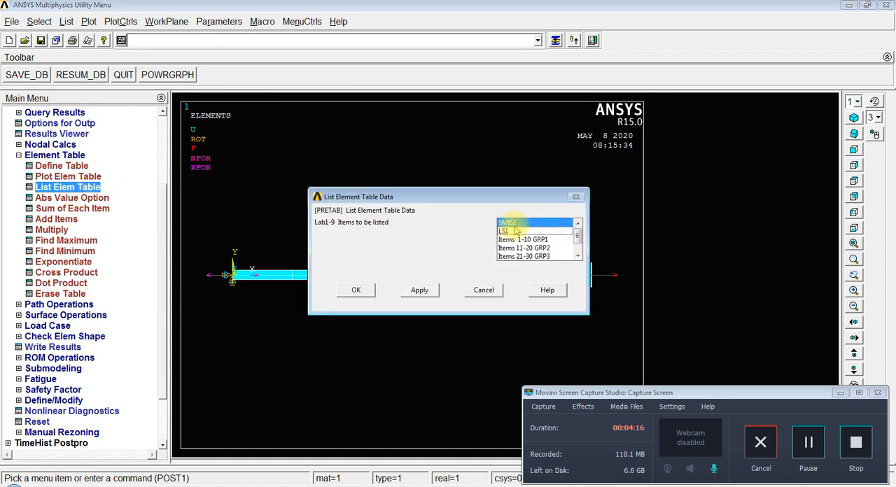
{"action": "left_click", "coordinate": [354, 291]}
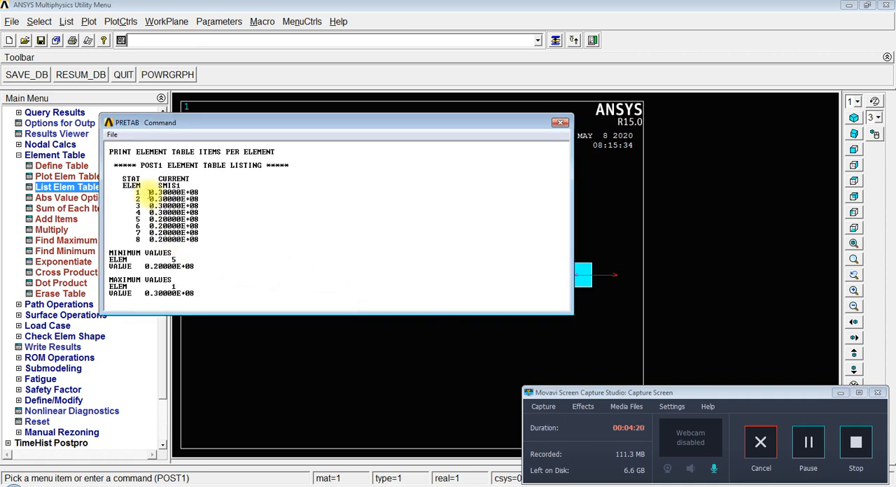
{"action": "left_click_drag", "start_coordinate": [162, 193], "coordinate": [184, 194]}
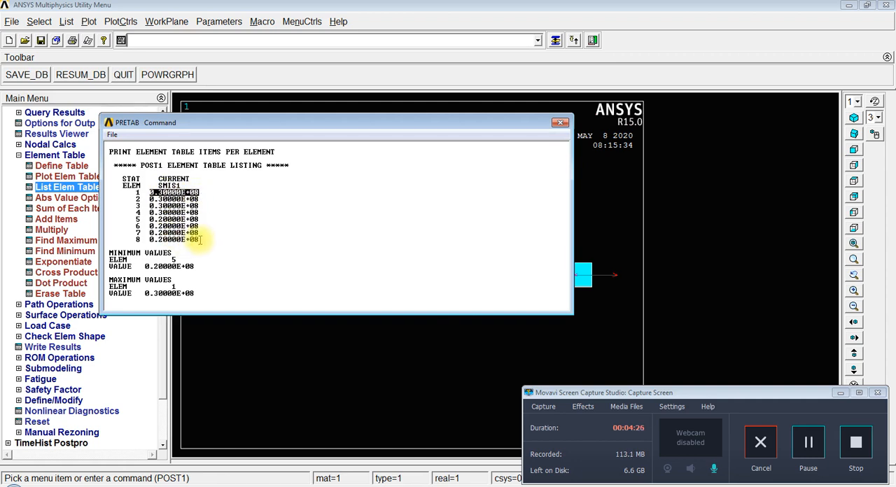
{"action": "left_click_drag", "start_coordinate": [202, 123], "coordinate": [396, 99]}
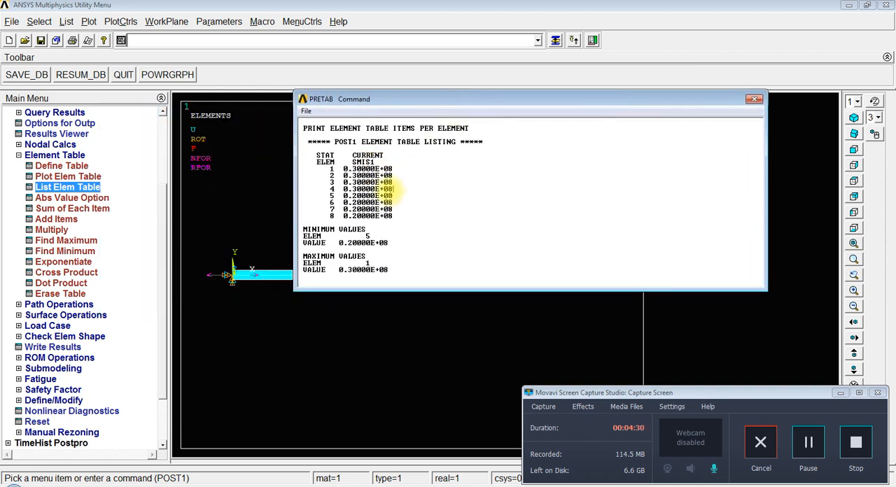
{"action": "left_click_drag", "start_coordinate": [392, 196], "coordinate": [339, 196]}
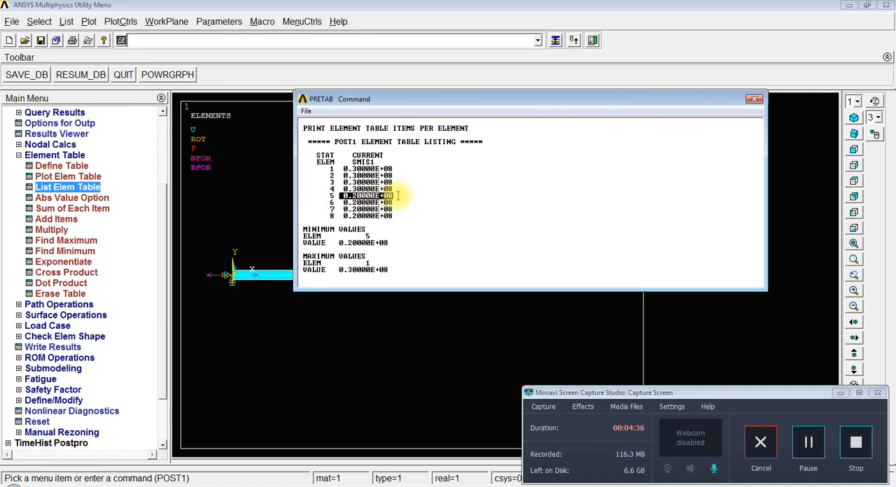
{"action": "left_click", "coordinate": [752, 101]}
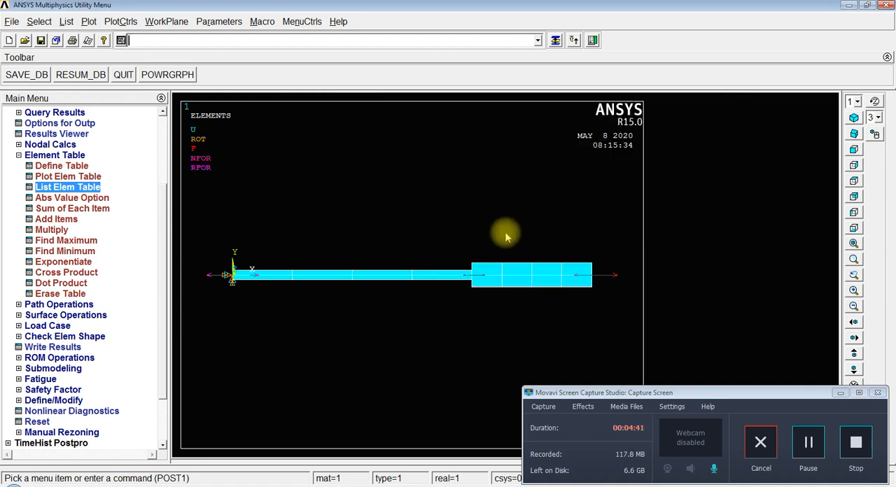
Step: Plot the element table item LS1 as a contour without averaging at common nodes, and collapse the element table commands
{"action": "left_click", "coordinate": [91, 177]}
{"action": "left_click_drag", "start_coordinate": [466, 206], "coordinate": [504, 79]}
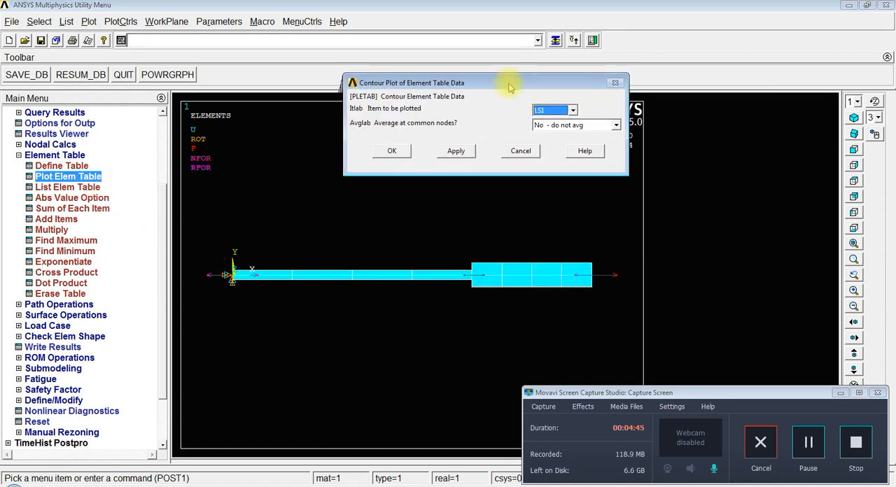
{"action": "left_click", "coordinate": [394, 151]}
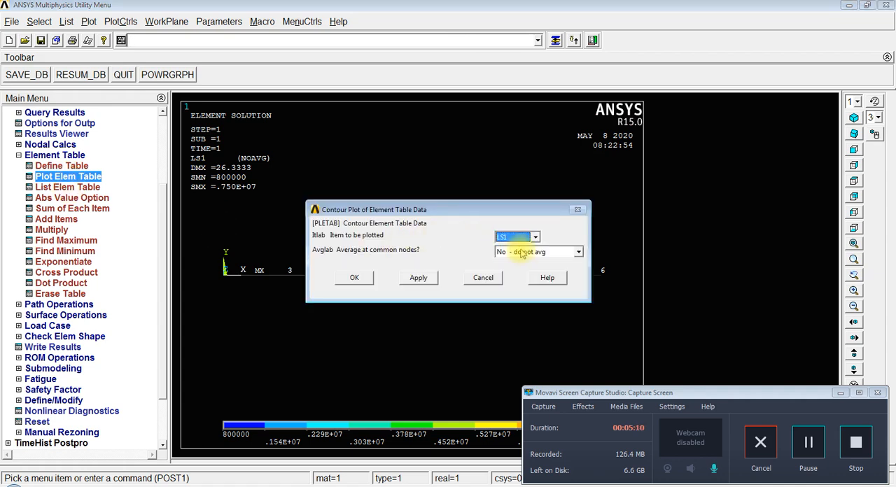
{"action": "left_click", "coordinate": [483, 278]}
{"action": "left_click", "coordinate": [19, 155]}
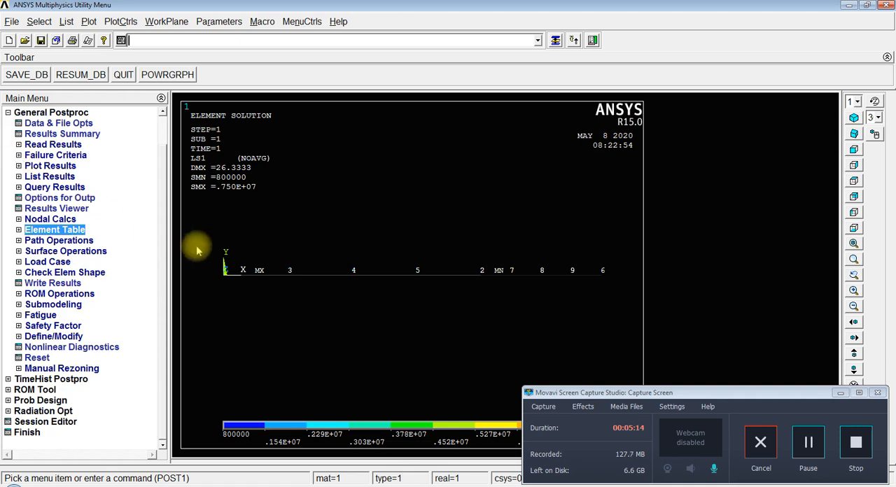
Step: Plot the element table item LS1 from the result contour plots, without averaging at common nodes
{"action": "scroll", "coordinate": [162, 227], "scroll_direction": "up", "scroll_amount": 3}
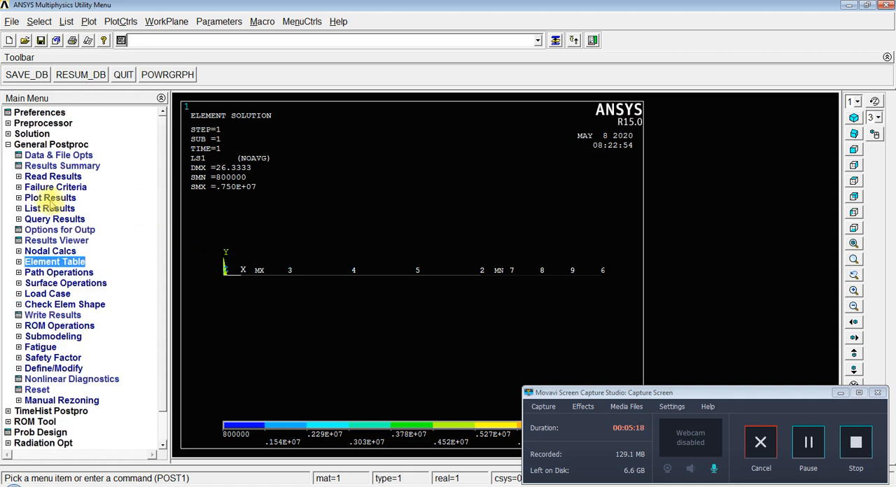
{"action": "left_click", "coordinate": [49, 202]}
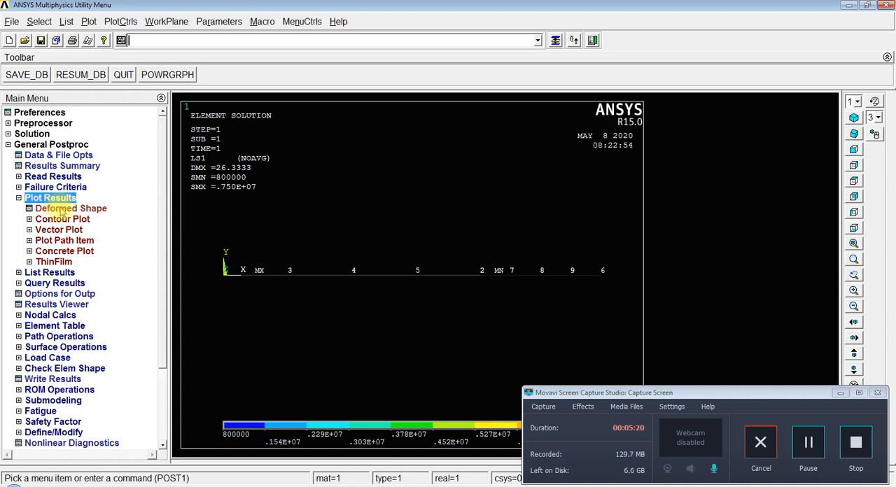
{"action": "left_click", "coordinate": [61, 220]}
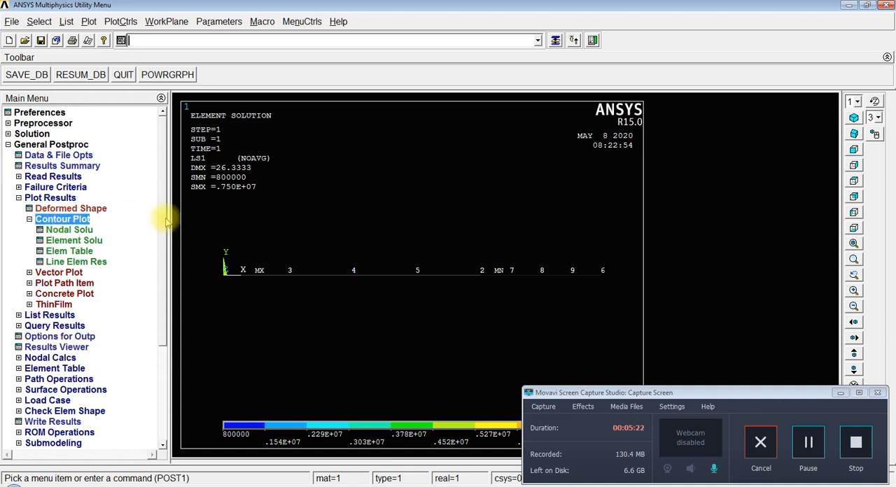
{"action": "scroll", "coordinate": [164, 240], "scroll_direction": "down", "scroll_amount": 1}
{"action": "scroll", "coordinate": [164, 240], "scroll_direction": "down", "scroll_amount": 2}
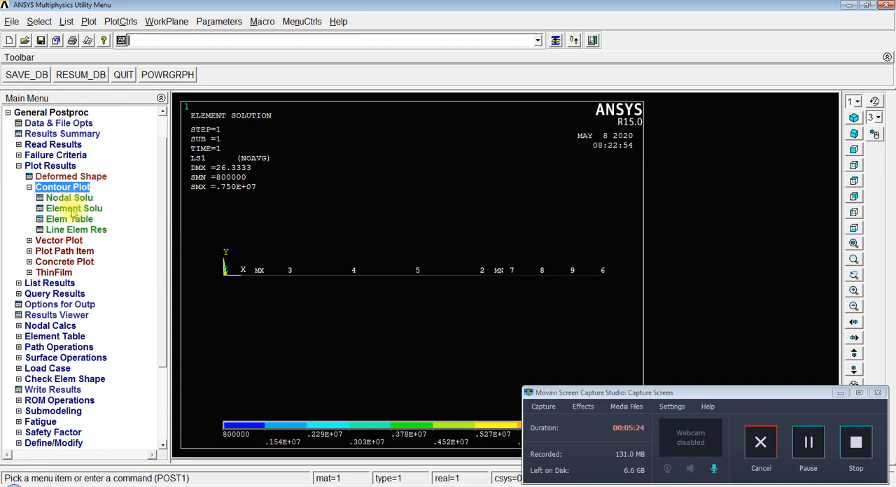
{"action": "left_click", "coordinate": [70, 219]}
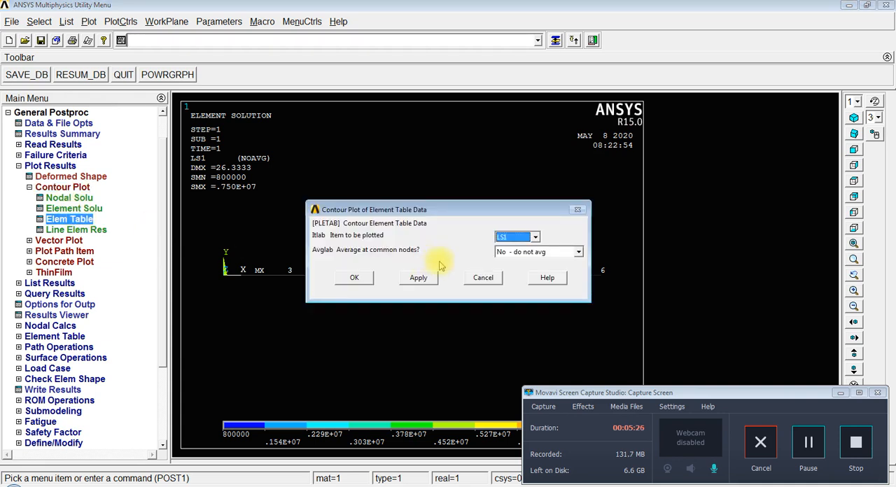
{"action": "left_click", "coordinate": [356, 278]}
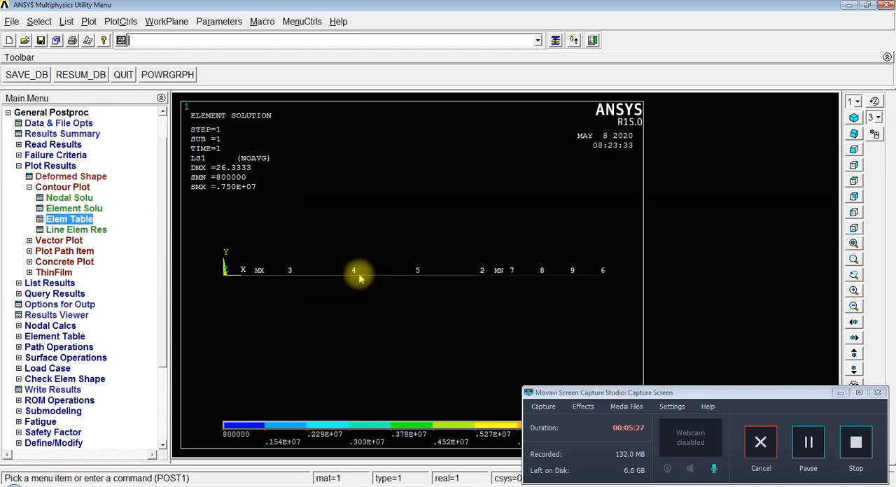
Step: Plot the nodal solution contour of the X-component of displacement, showing the deformed shape only
{"action": "left_click", "coordinate": [70, 201]}
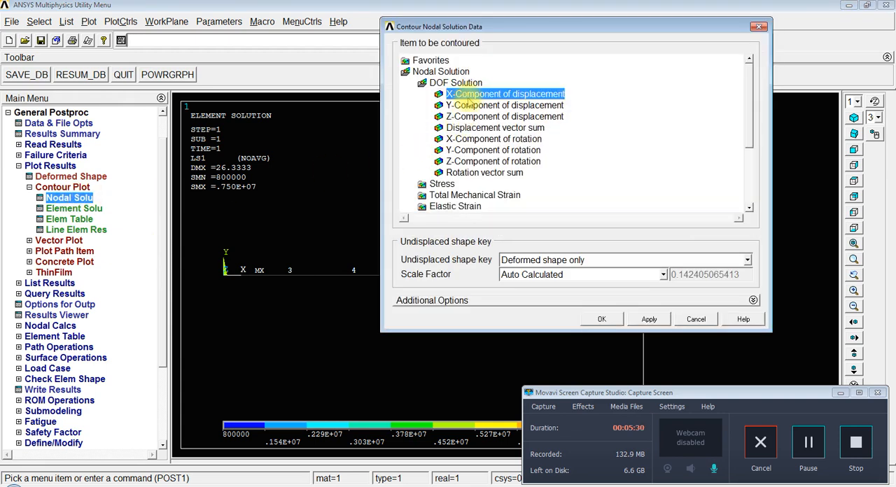
{"action": "left_click", "coordinate": [599, 320]}
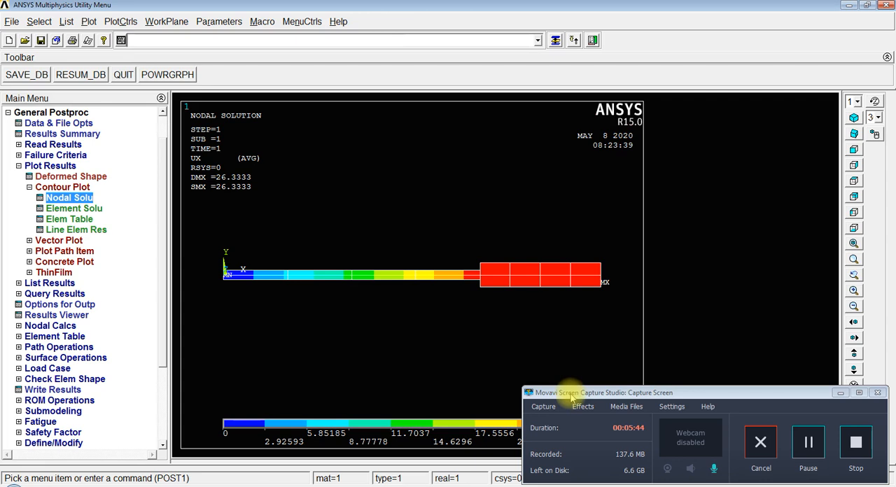
{"action": "left_click_drag", "start_coordinate": [570, 393], "coordinate": [675, 383]}
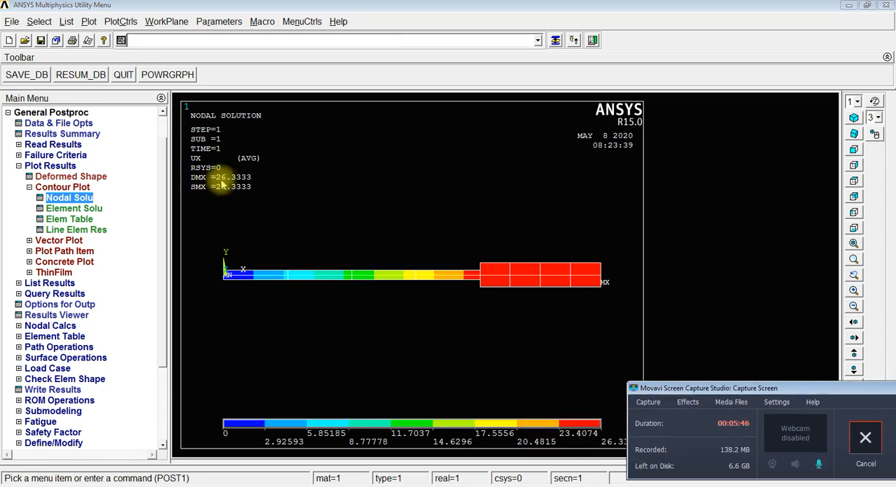
Step: Plot the nodal solution contour of von Mises stress for the stepped bar, showing the deformed shape only
{"action": "left_click", "coordinate": [74, 200]}
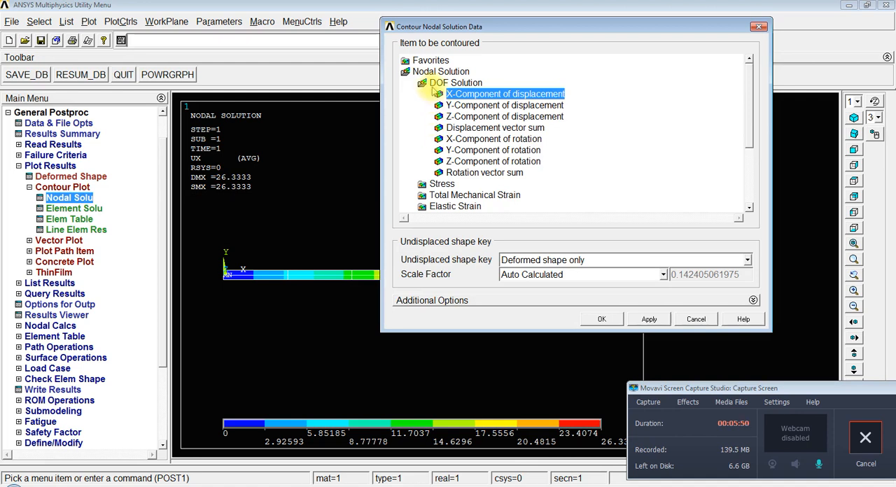
{"action": "left_click", "coordinate": [422, 84]}
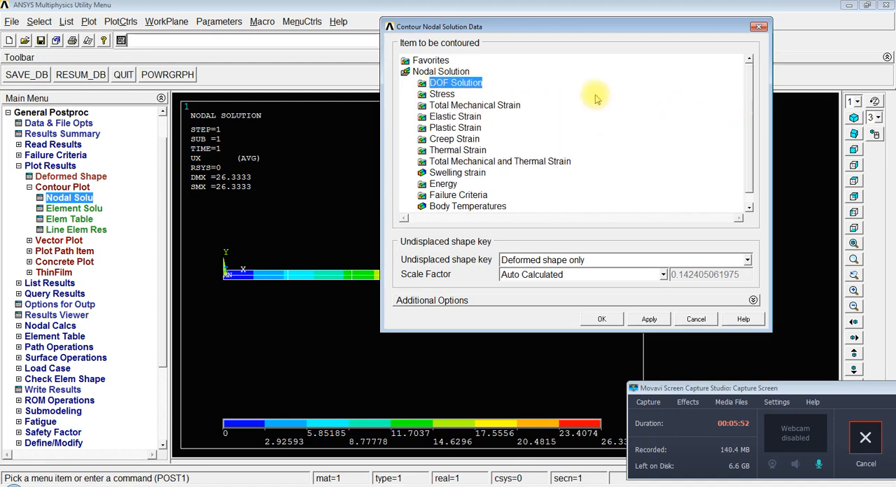
{"action": "left_click", "coordinate": [441, 93]}
{"action": "left_click_drag", "start_coordinate": [747, 115], "coordinate": [742, 140]}
{"action": "left_click", "coordinate": [495, 153]}
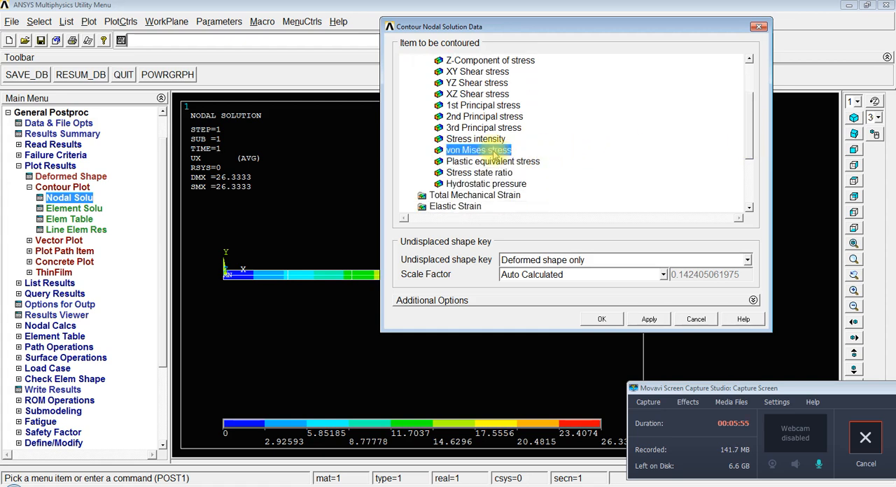
{"action": "left_click", "coordinate": [602, 320]}
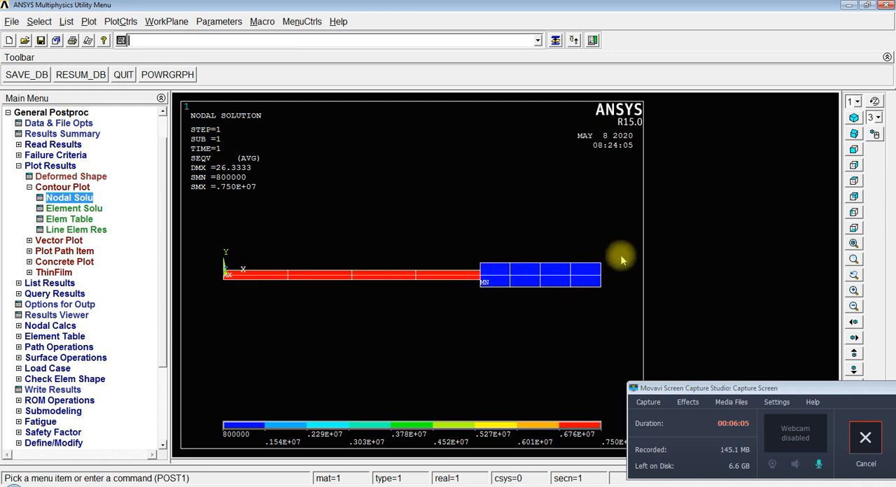
Step: Plot the nodal solution contour of the displacement vector sum, showing the deformed shape only
{"action": "left_click", "coordinate": [77, 200]}
{"action": "left_click", "coordinate": [441, 94]}
{"action": "left_click", "coordinate": [443, 96]}
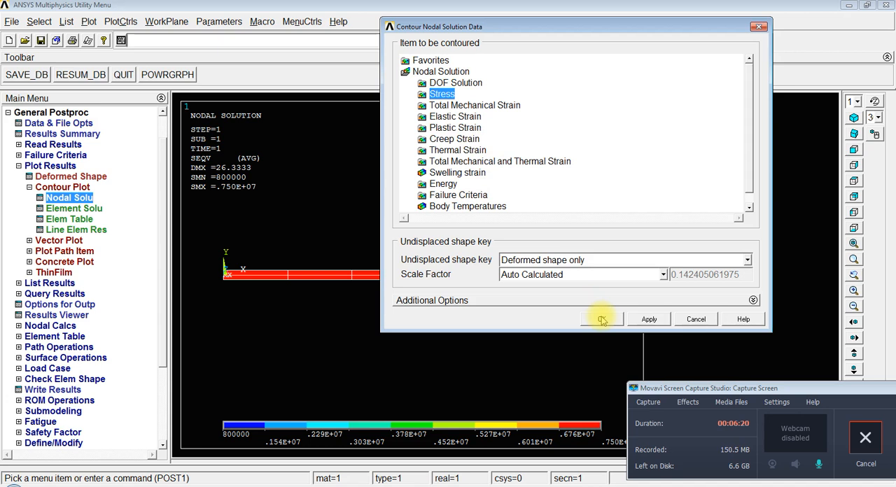
{"action": "left_click", "coordinate": [451, 83]}
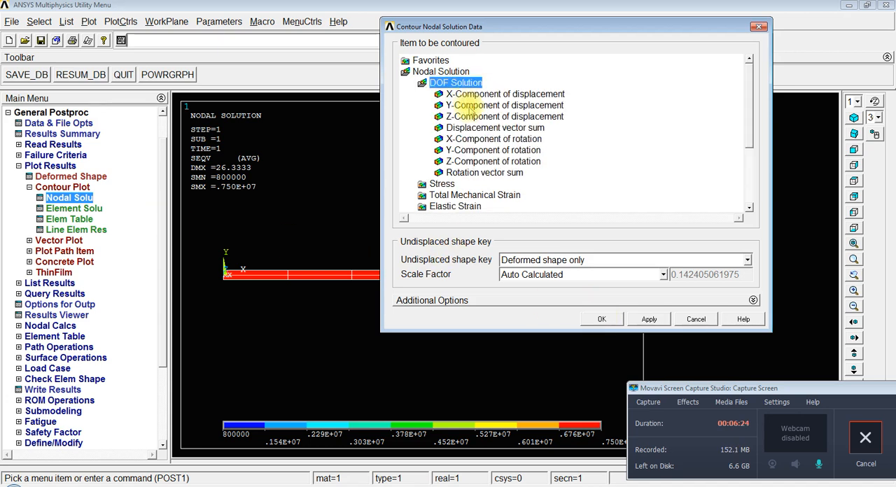
{"action": "left_click", "coordinate": [476, 128]}
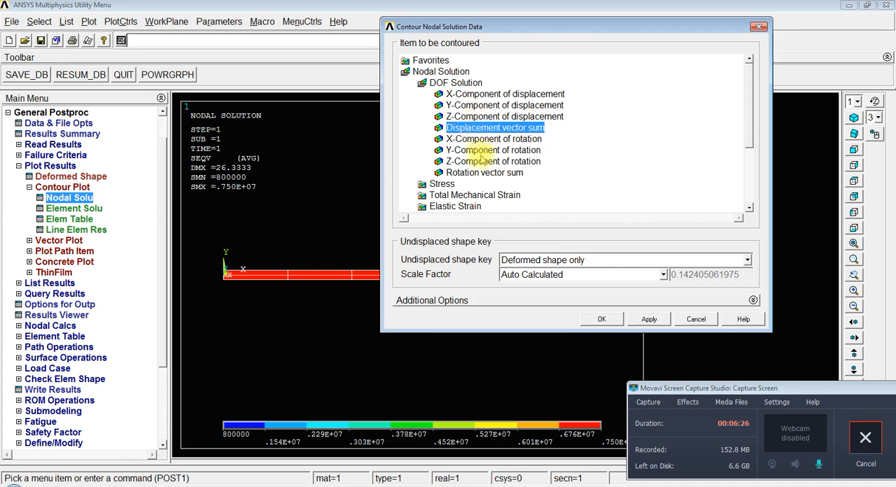
{"action": "left_click", "coordinate": [601, 320]}
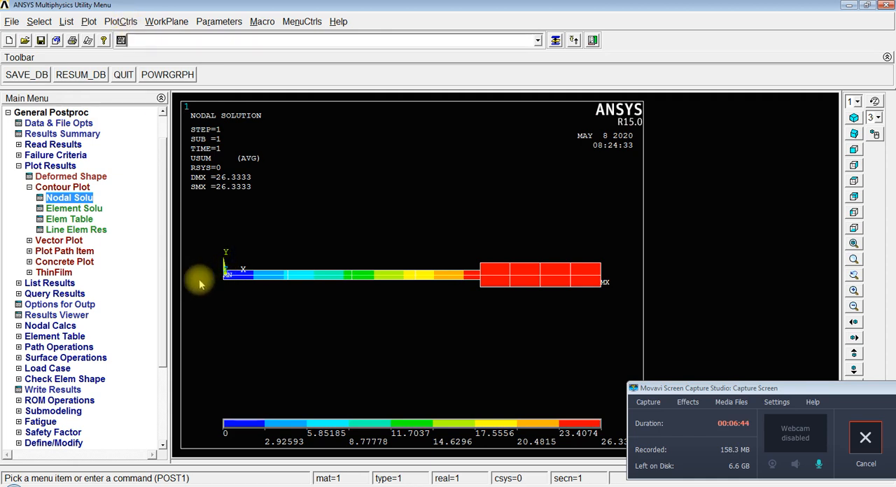
Step: Display all boundary condition and reaction symbols (All BC+Reaction) on the displacement contour plot
{"action": "left_click", "coordinate": [120, 21]}
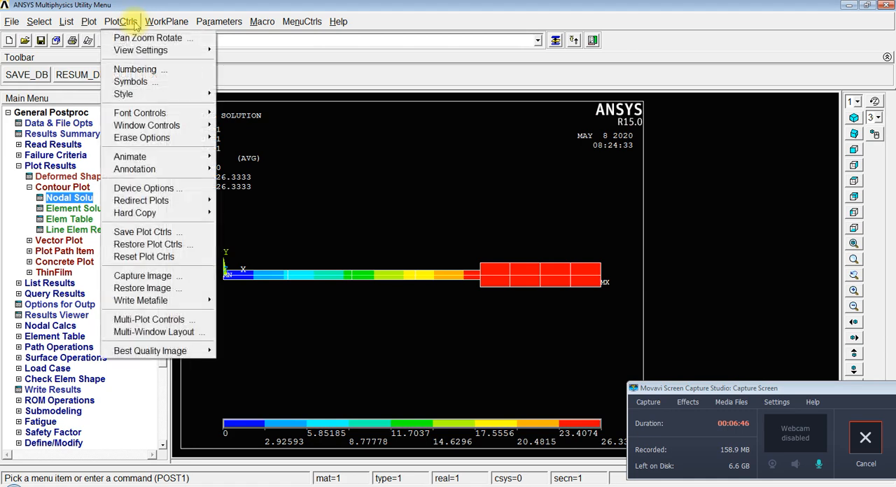
{"action": "left_click", "coordinate": [151, 81]}
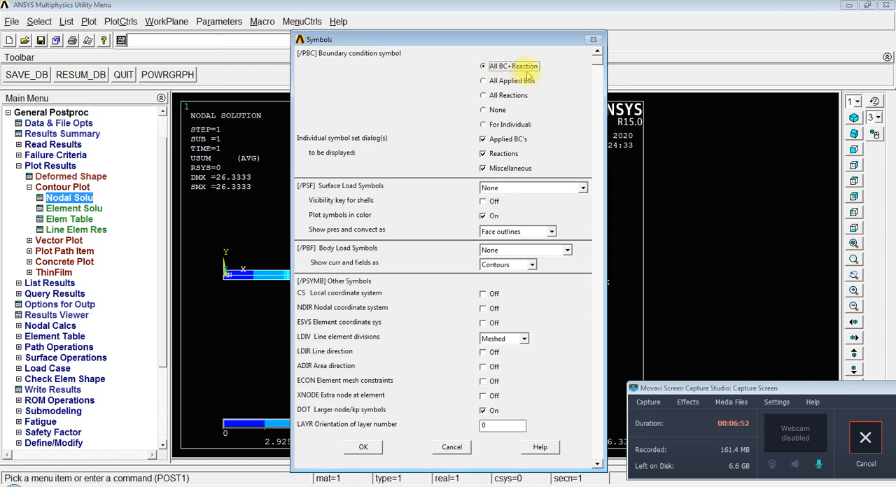
{"action": "left_click", "coordinate": [364, 449]}
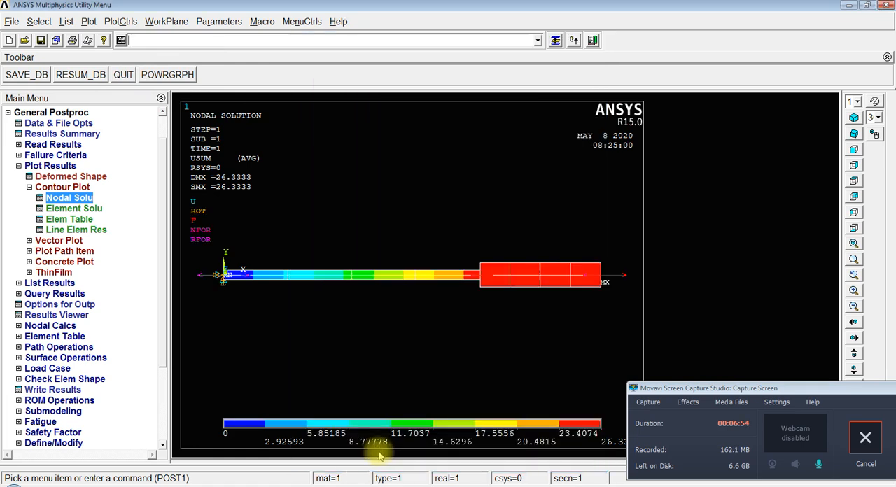
{"action": "left_click_drag", "start_coordinate": [762, 391], "coordinate": [553, 133]}
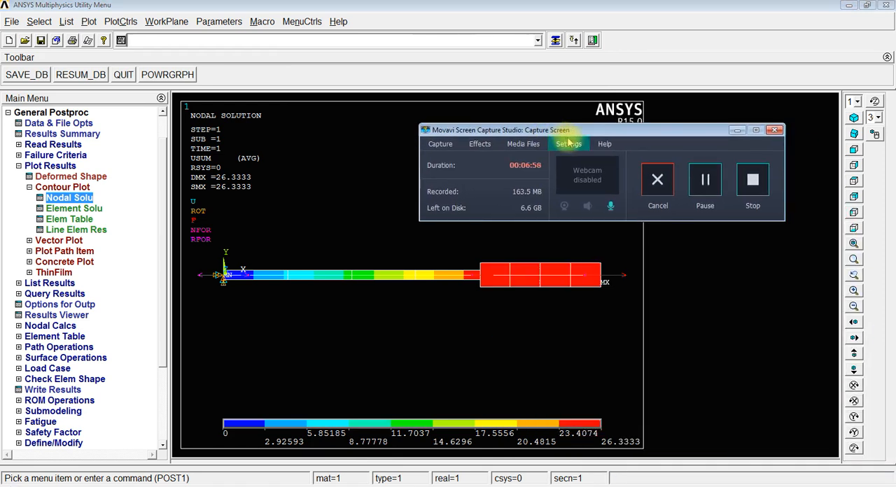